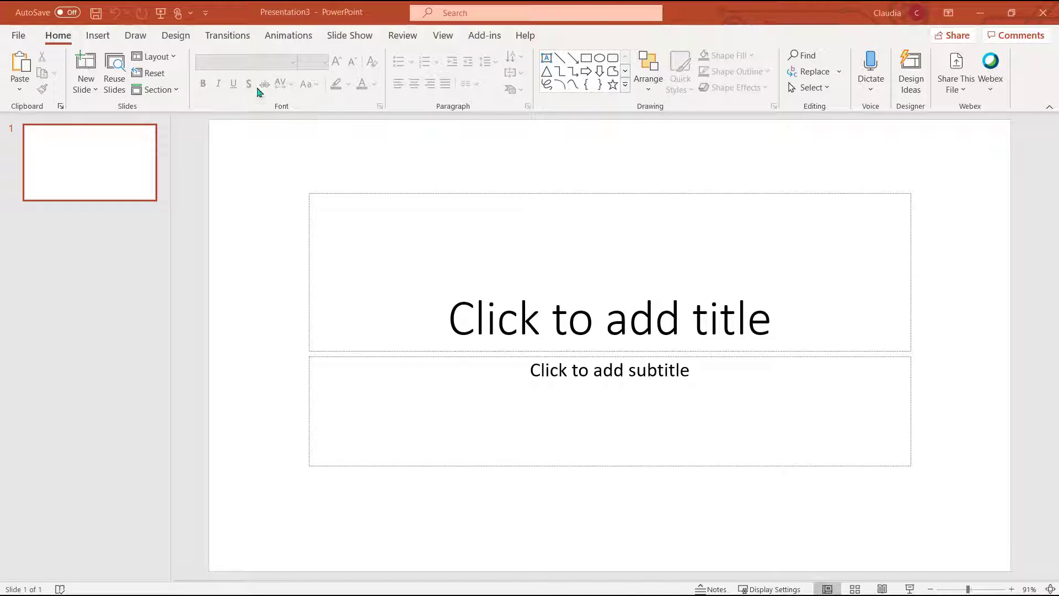
Title the blank slide 'Tree Planting' and bring up Design Ideas suggestions
click(519, 322)
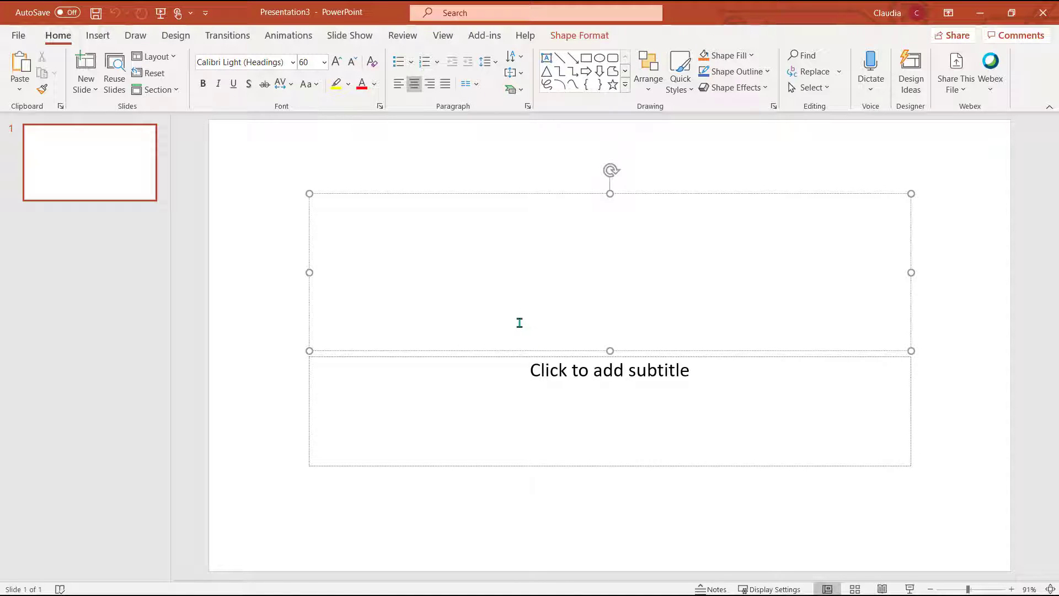
text(Tree Planting)
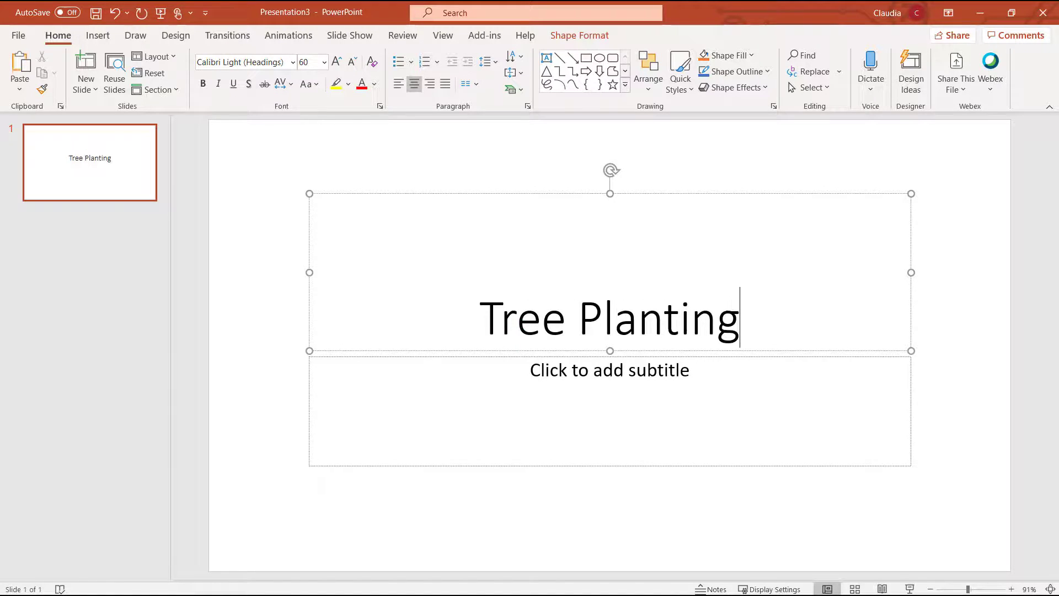
click(919, 75)
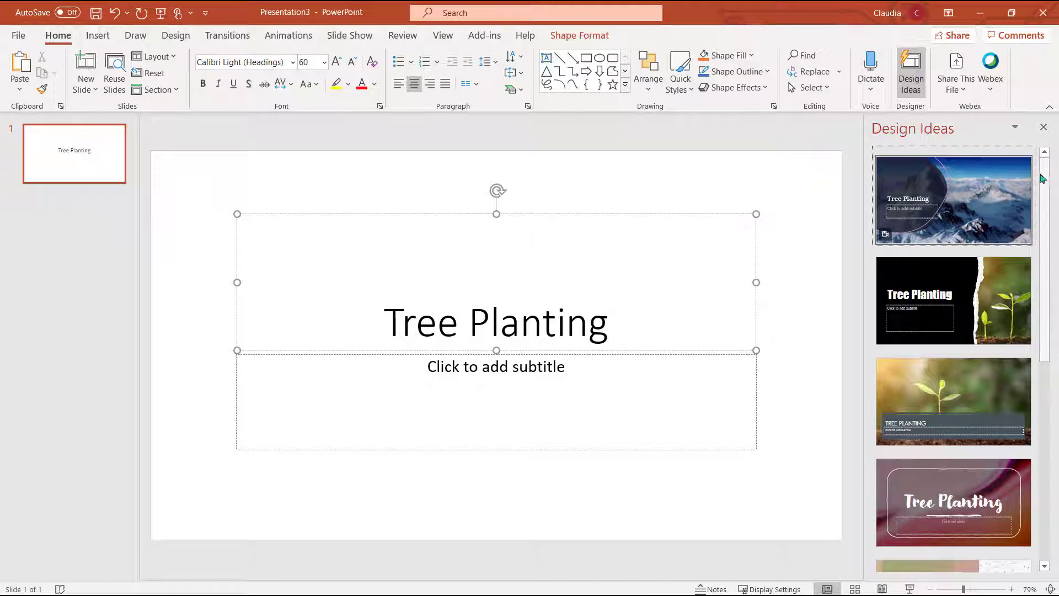
drag(1047, 178, 1057, 341)
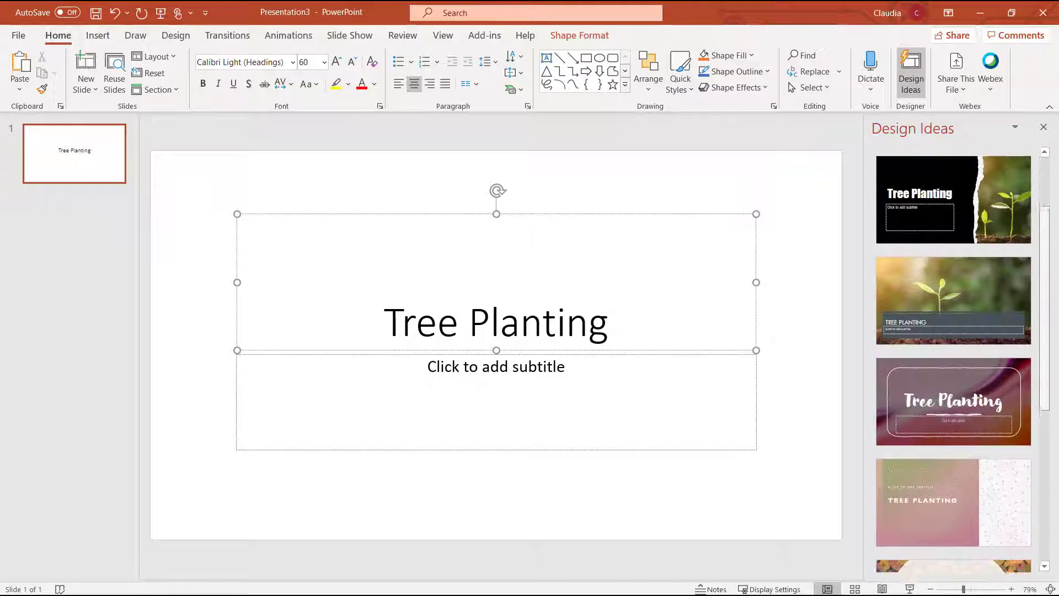
Retitle the slide 'Green' and click away so green-themed suggestions refresh
drag(624, 329, 398, 329)
text(Green)
click(403, 383)
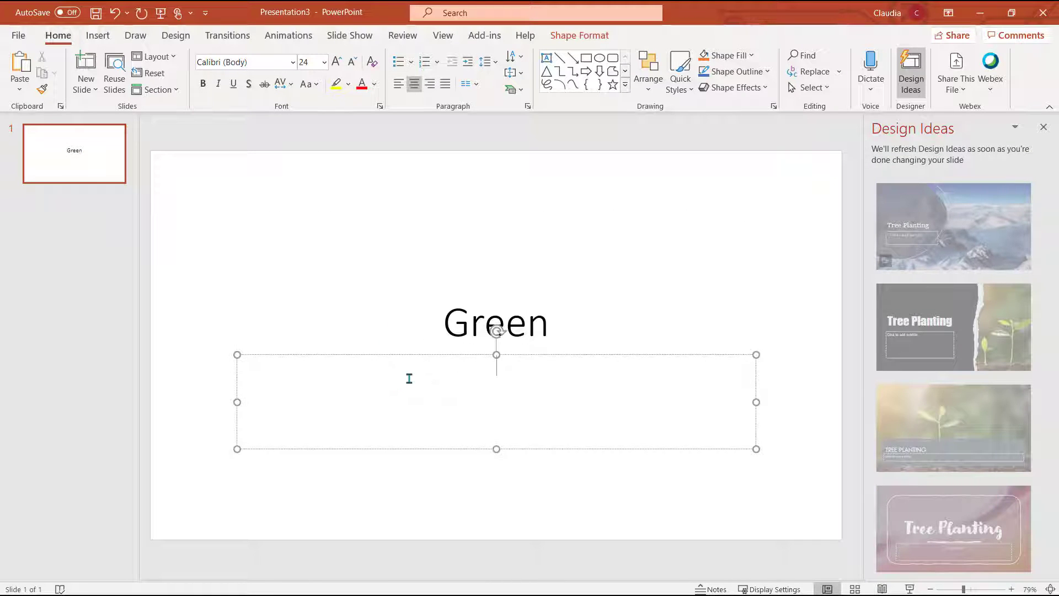
click(818, 372)
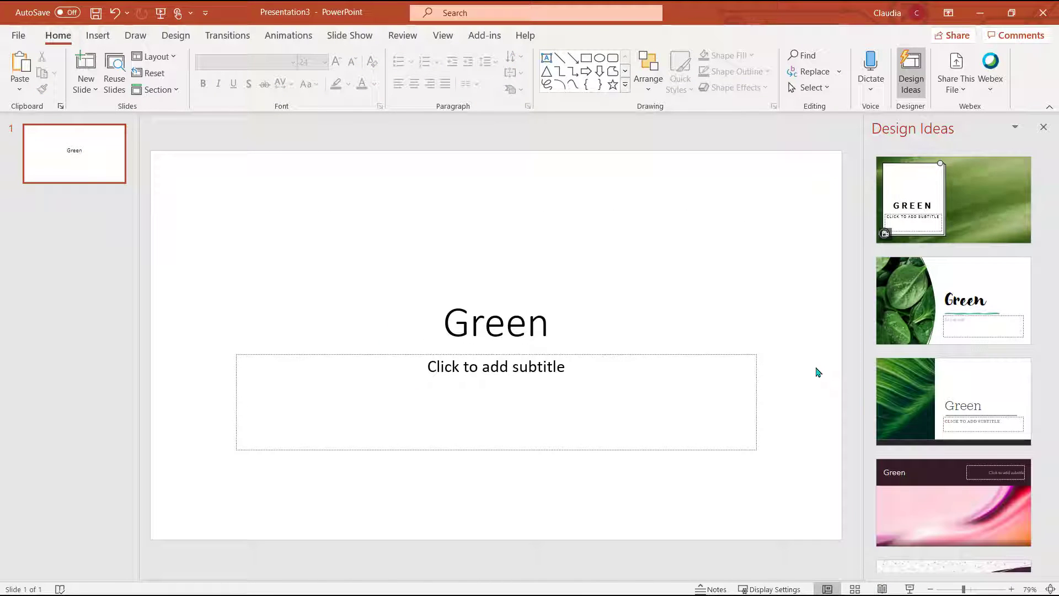
Apply the green-leaf design idea and retitle the slide 'The Earth Project'
click(895, 381)
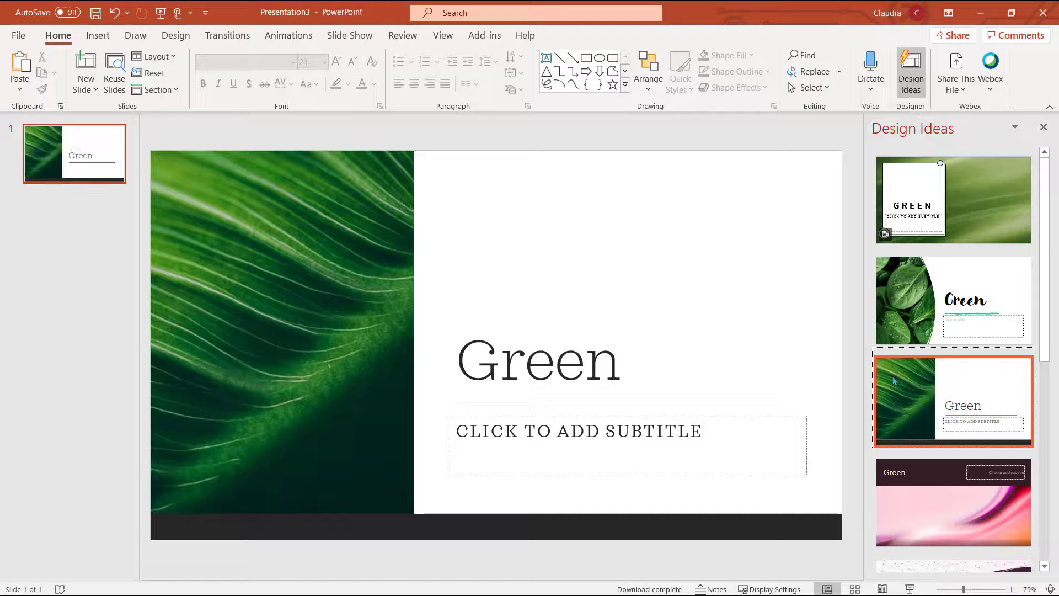
drag(612, 368, 458, 368)
text(The Earth Project)
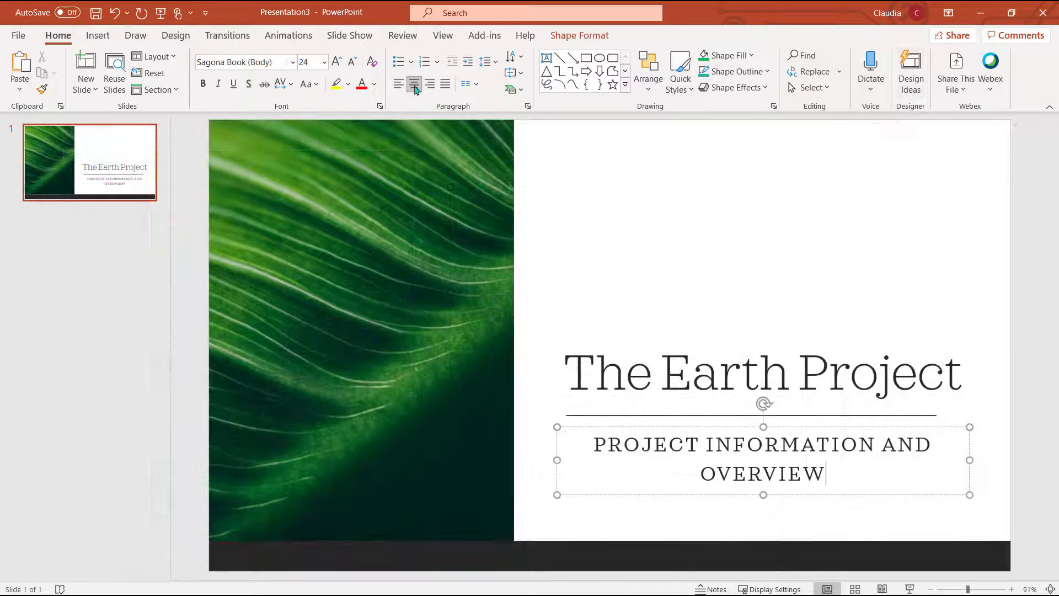
Add a Title and Content slide titled 'Agenda'
click(82, 90)
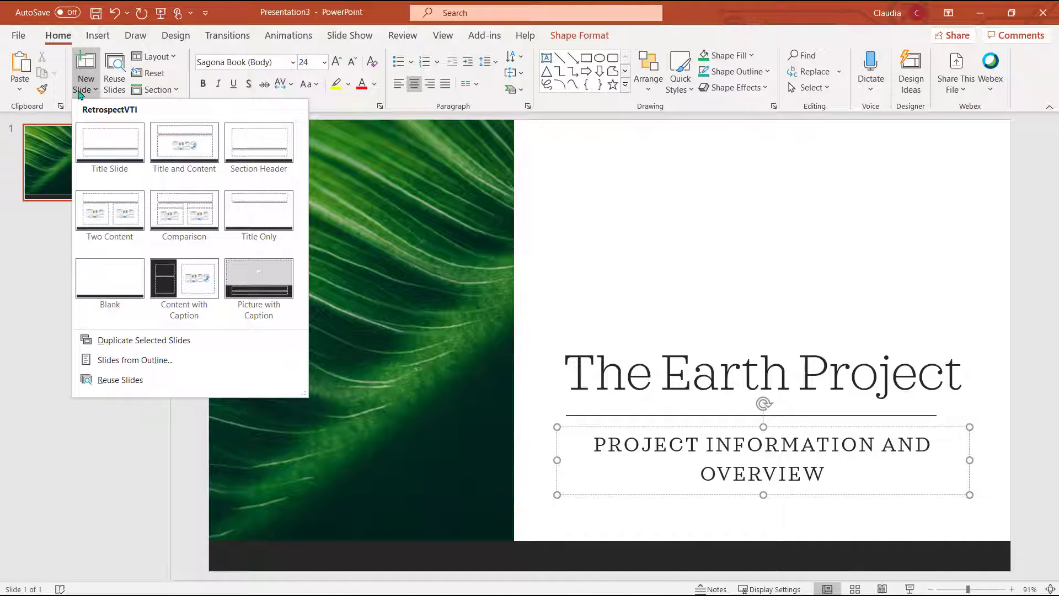
click(185, 172)
click(355, 203)
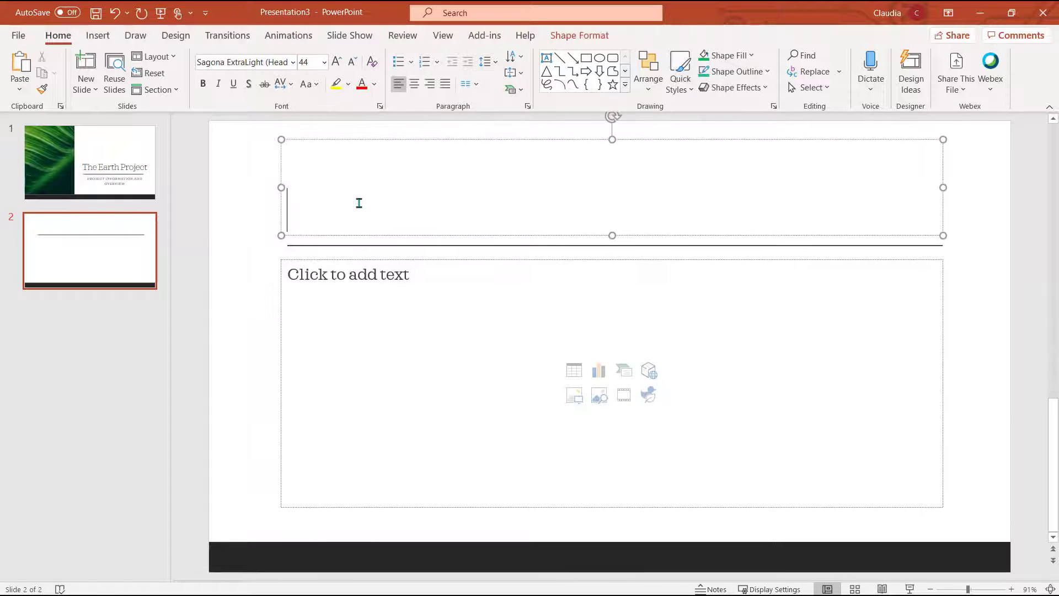
text(Agenda)
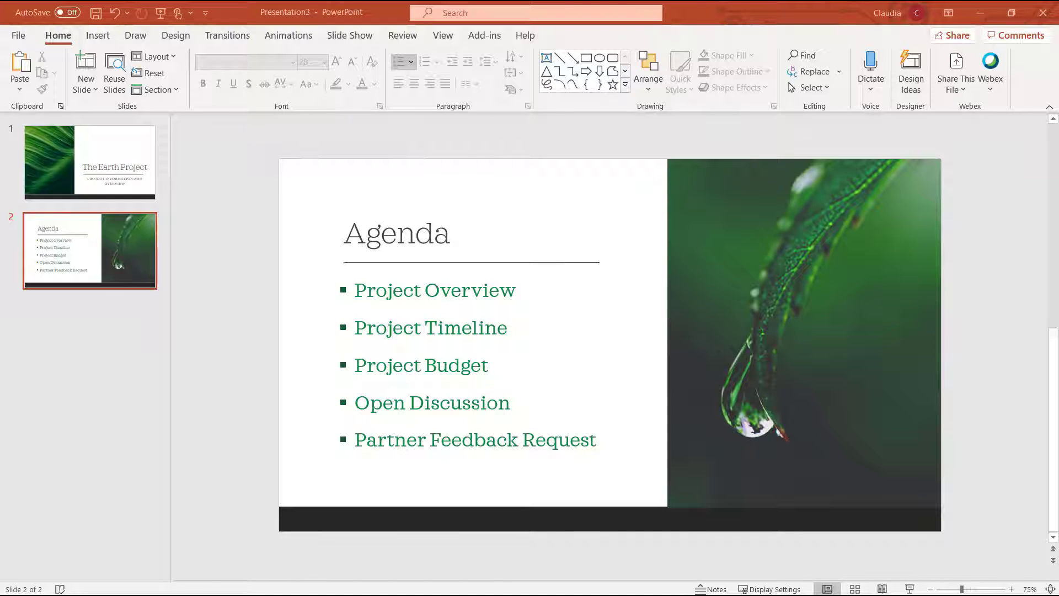
Add a blank slide 3 with a text box holding the pasted Project Overview text
click(86, 86)
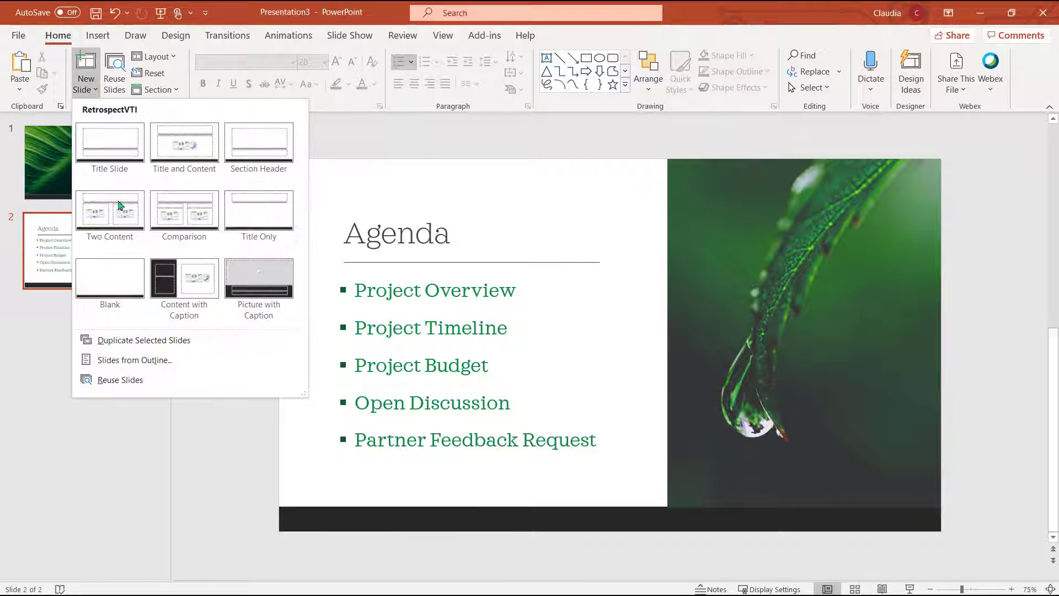
click(110, 289)
click(95, 37)
click(689, 72)
click(302, 236)
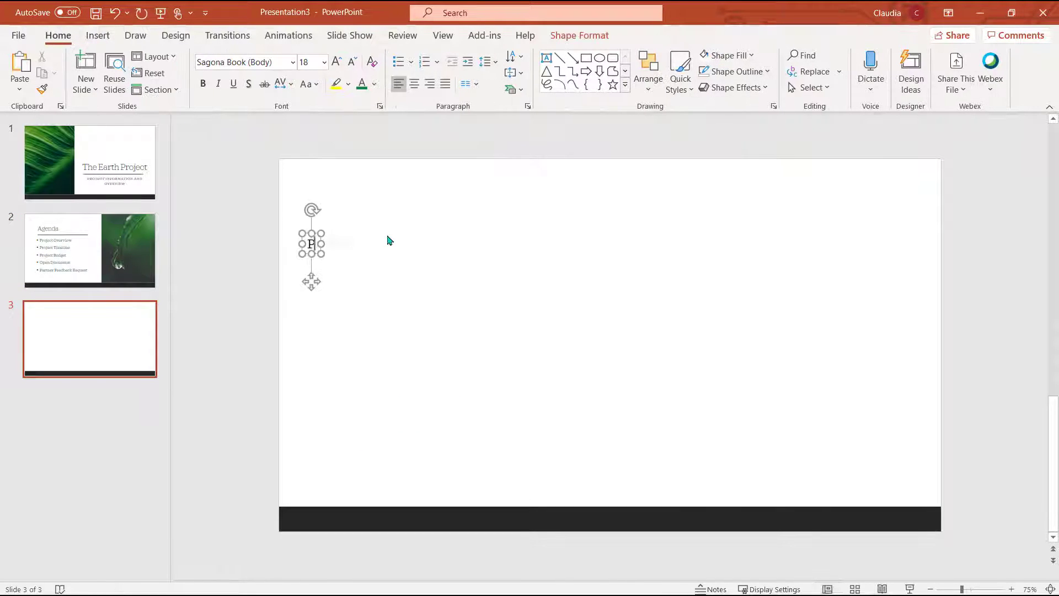
text(Project Overview  This project is the first initiative of three in our efforts to positively impact climate change and act against the climate crisis.  The Tree Planting initiative will be a community effort, bringing employees and community volunteers together.  Our plan is to plant 50 000 trees over a 5-day period.)
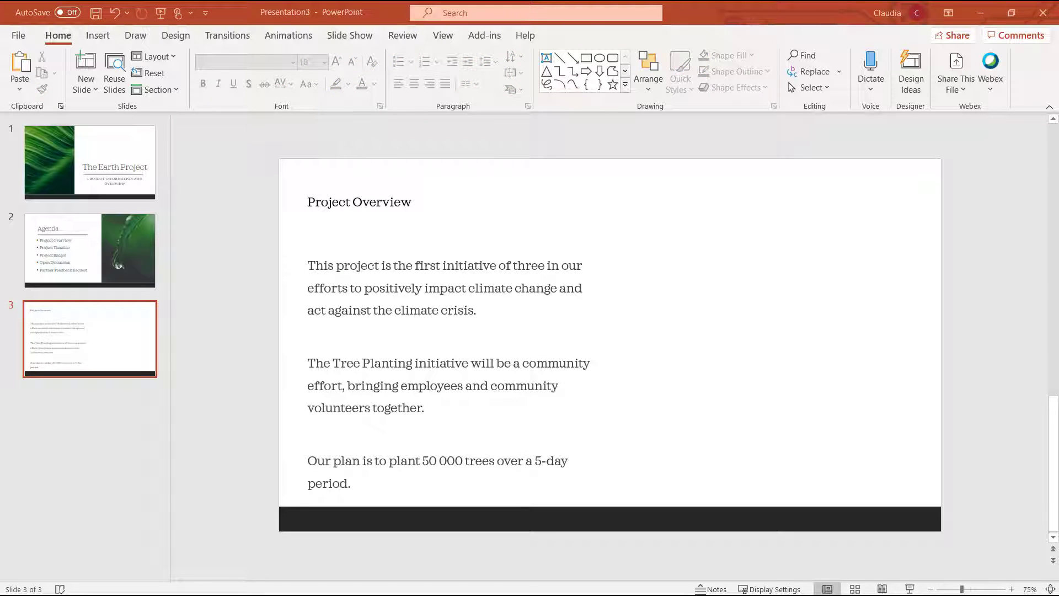
Insert 'Tree Planting Image' from this device onto slide 3
click(98, 36)
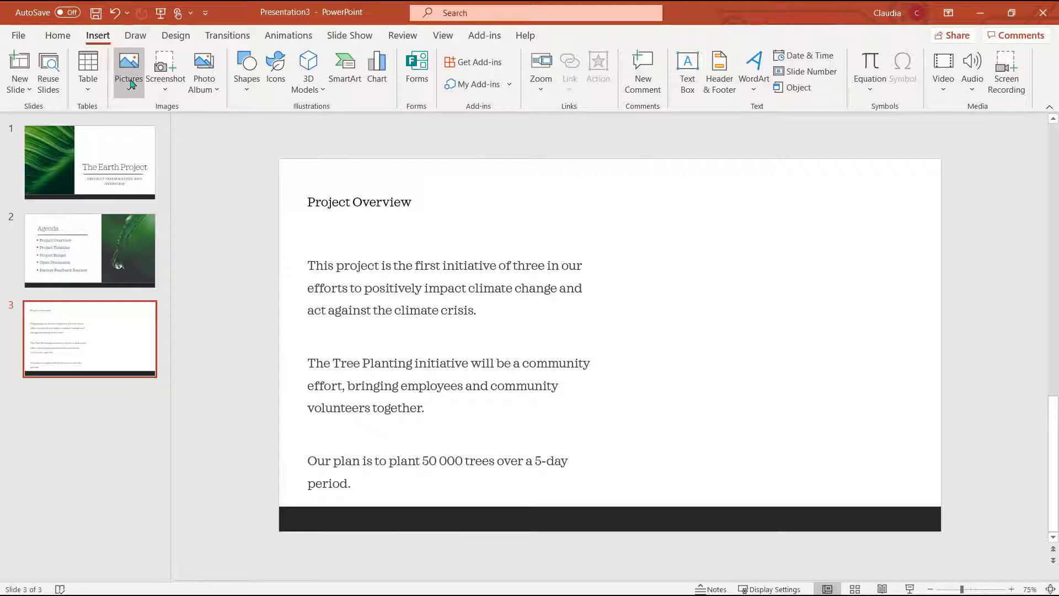
click(131, 83)
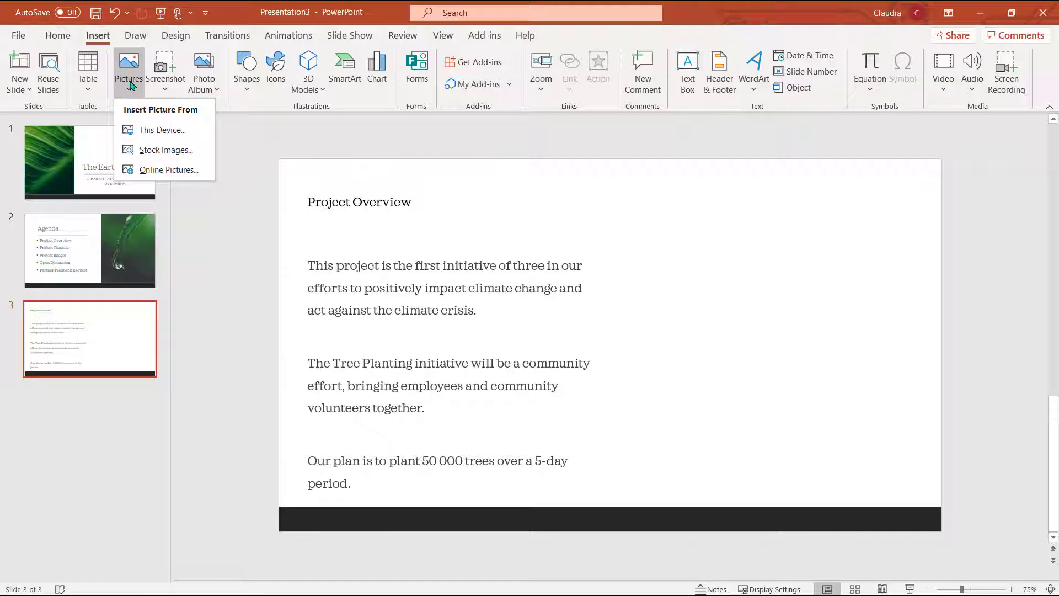
click(163, 131)
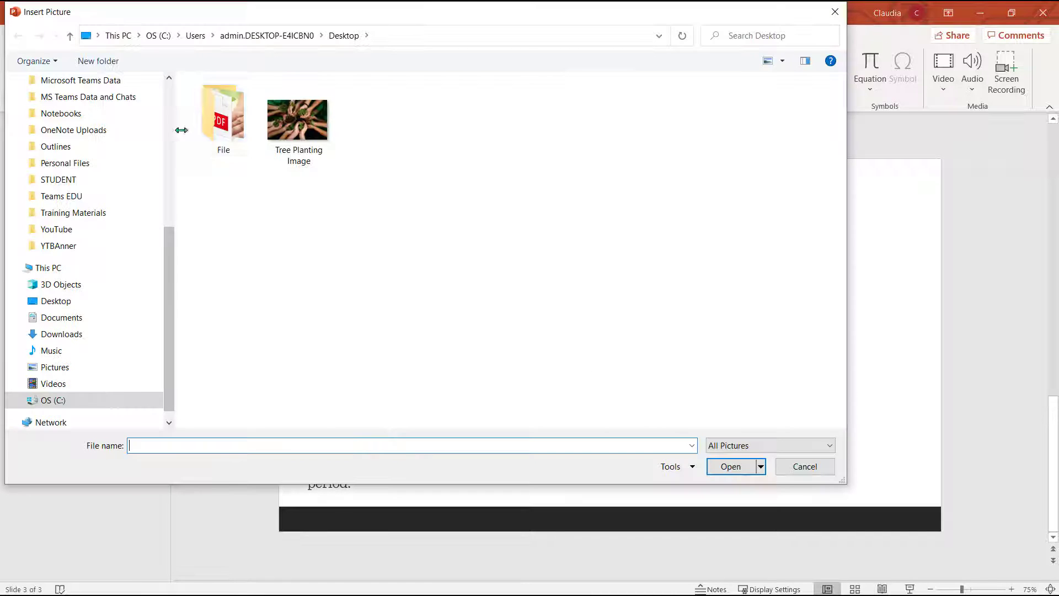
click(298, 119)
click(734, 466)
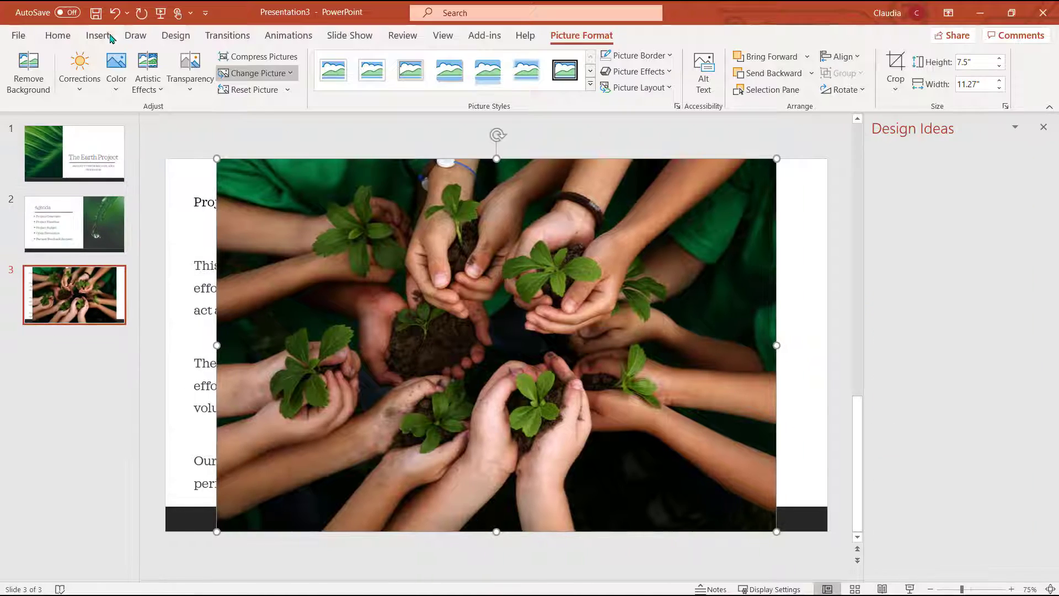
click(109, 38)
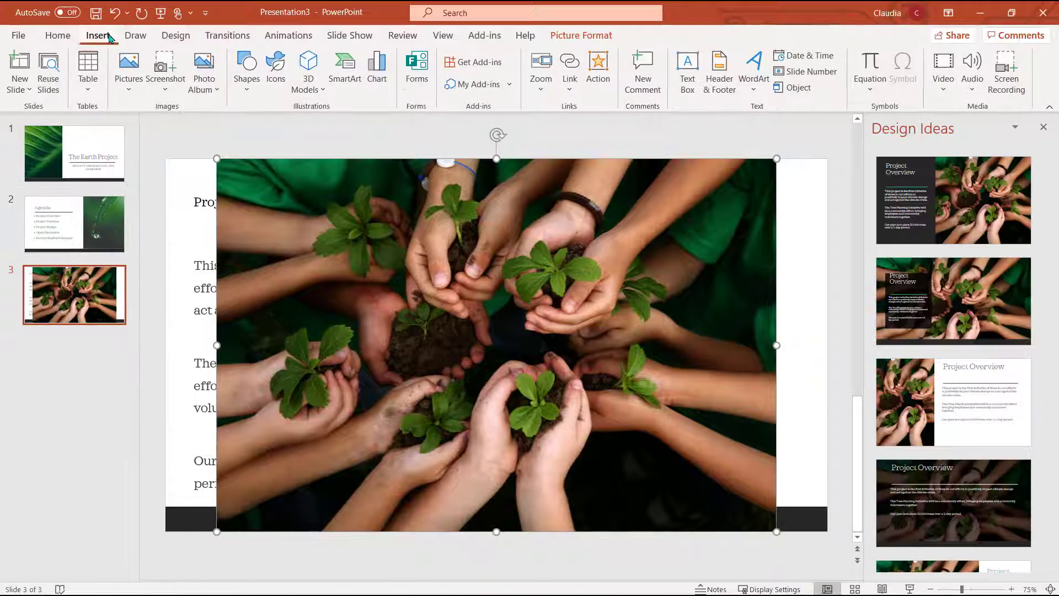
Insert a dark green and a pine-needle stock image found by searching 'tree'
click(129, 69)
click(162, 152)
text(tree)
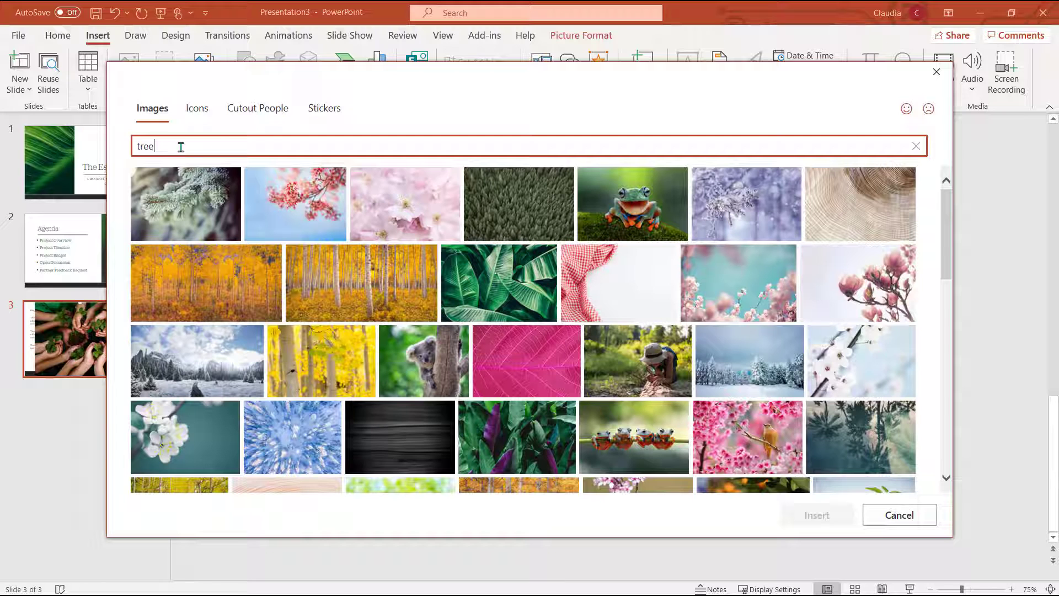
click(512, 200)
scroll(579, 315, down, 2)
scroll(578, 315, down, 3)
click(664, 410)
click(817, 515)
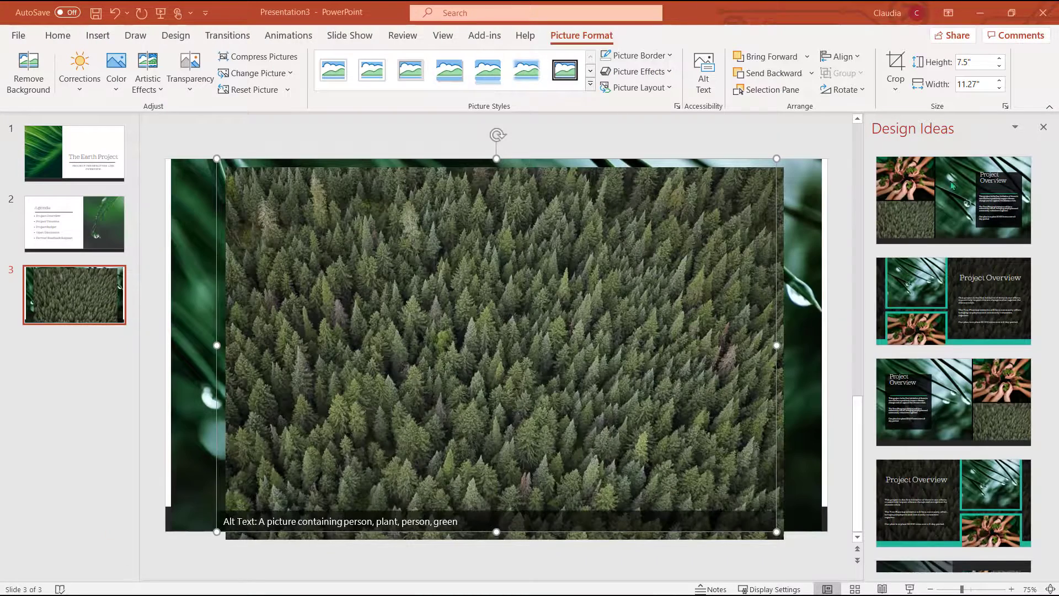
Apply the dark leaf split-layout design idea to slide 3, then return to the Agenda slide
scroll(993, 300, down, 2)
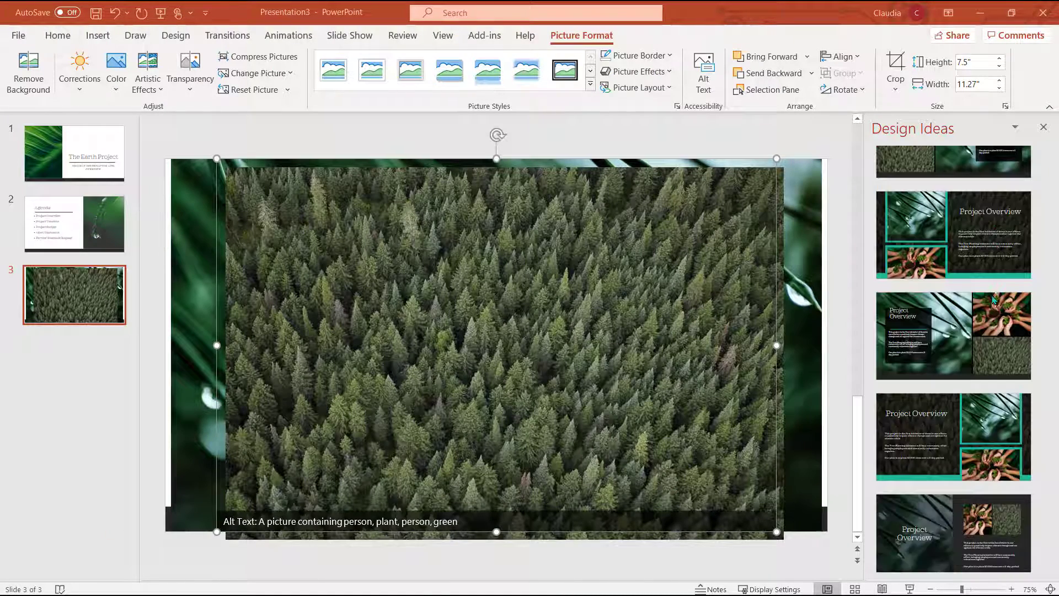
scroll(994, 300, down, 4)
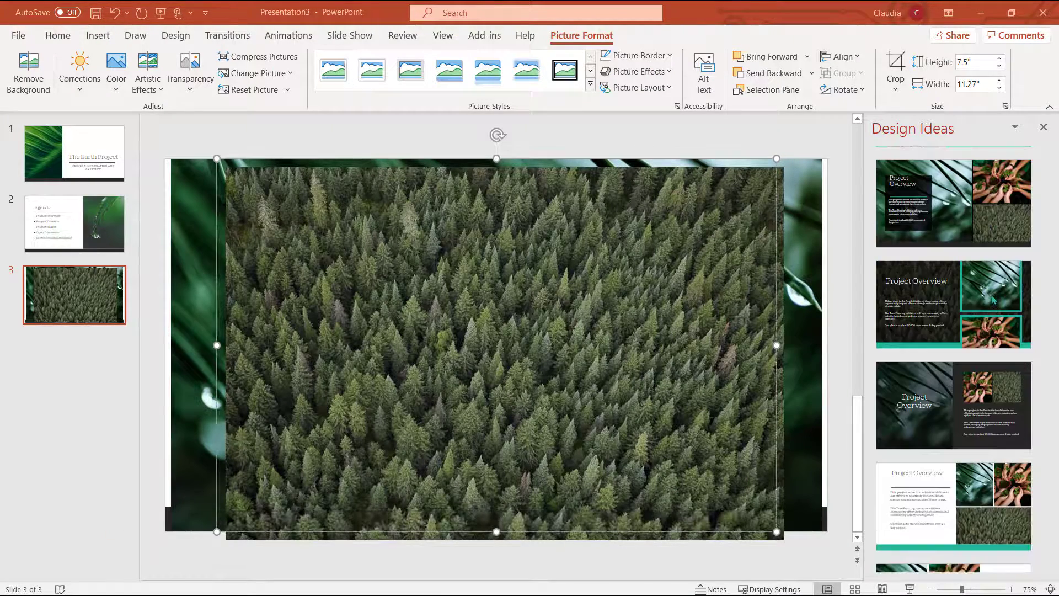
click(960, 400)
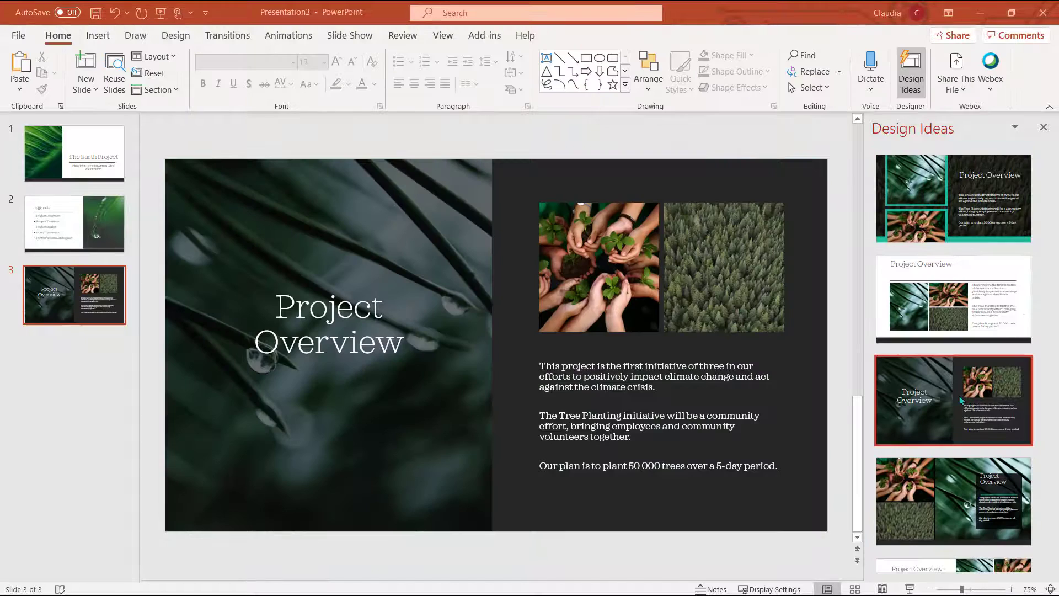
click(1044, 127)
click(77, 245)
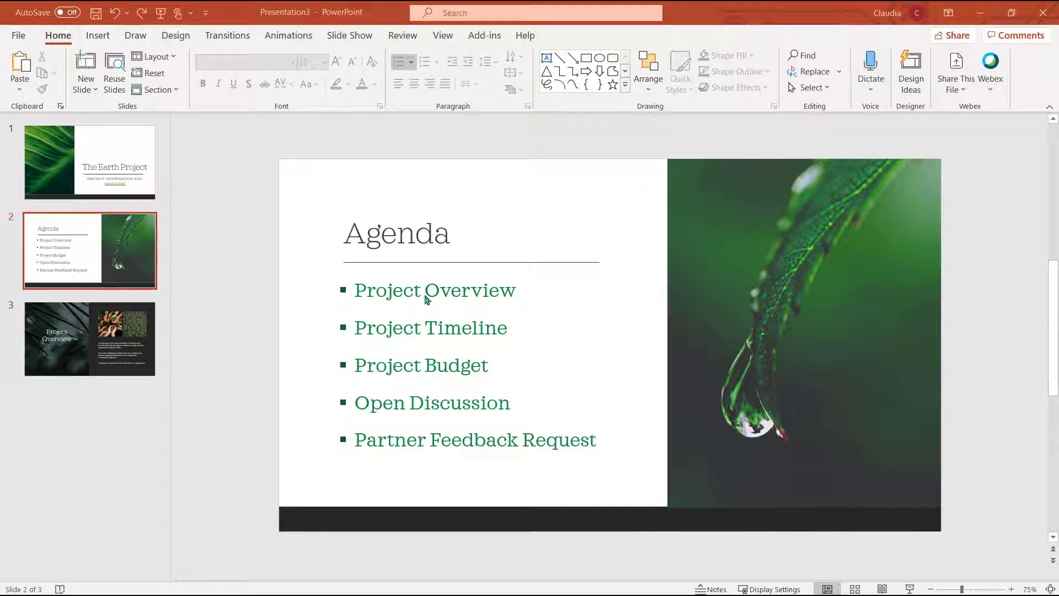
Hyperlink the agenda item 'Project Overview' to slide 3 and test the link in the slide show
drag(536, 292, 262, 284)
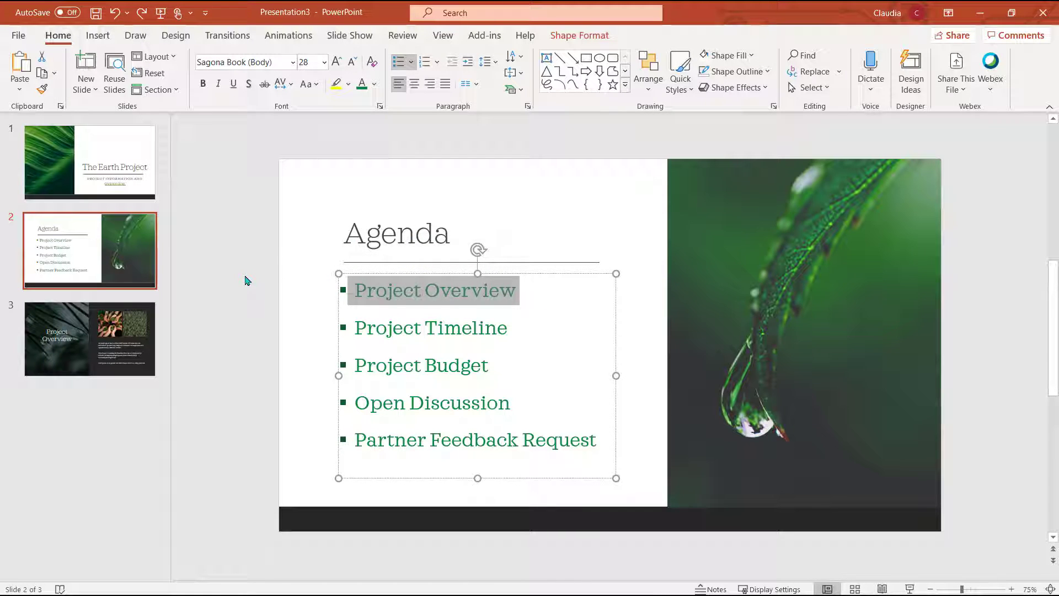
click(98, 36)
click(569, 65)
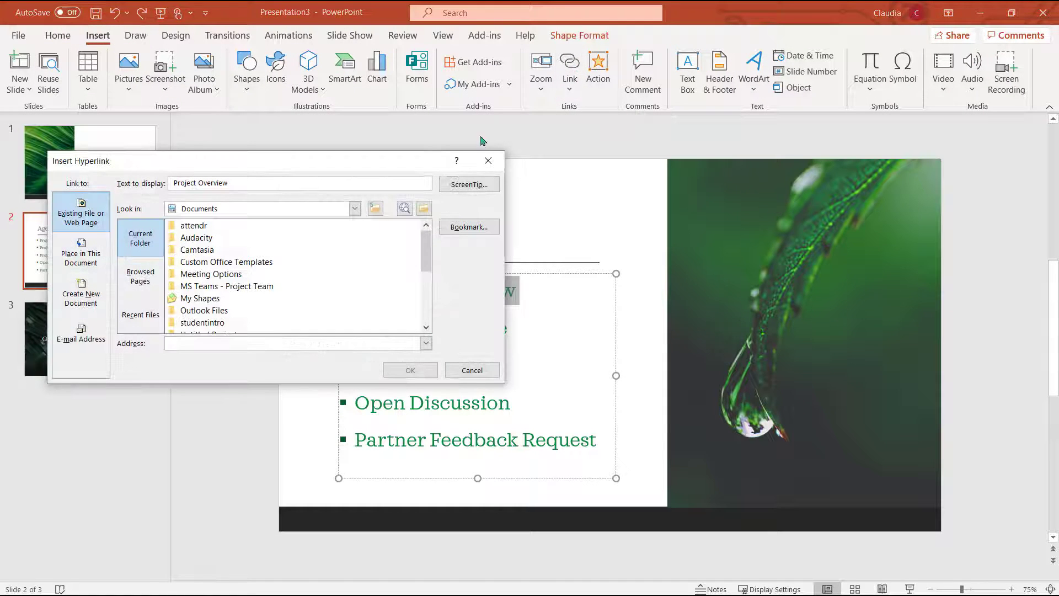
click(85, 260)
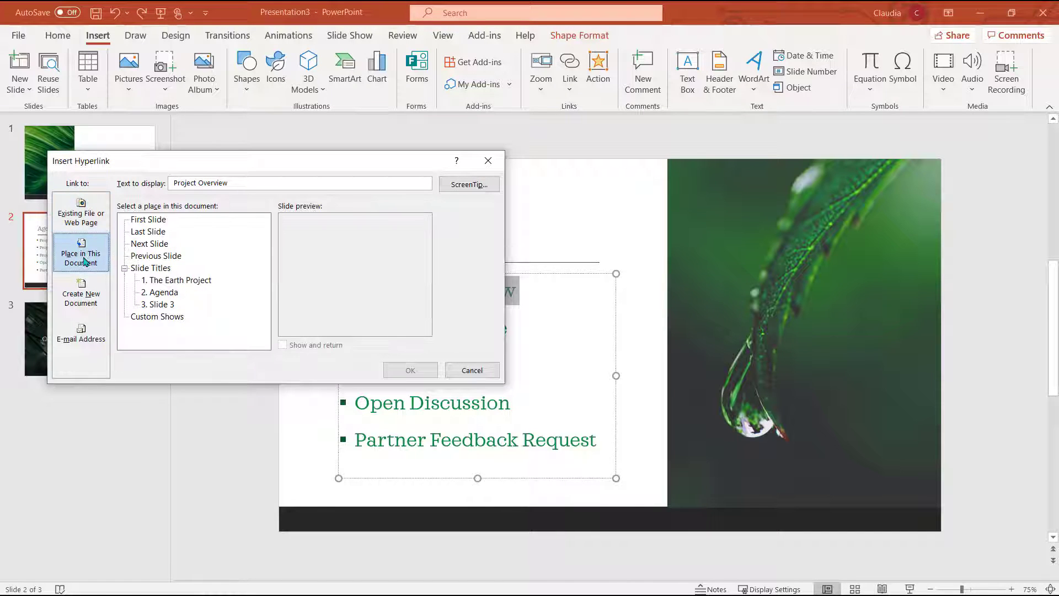
click(161, 306)
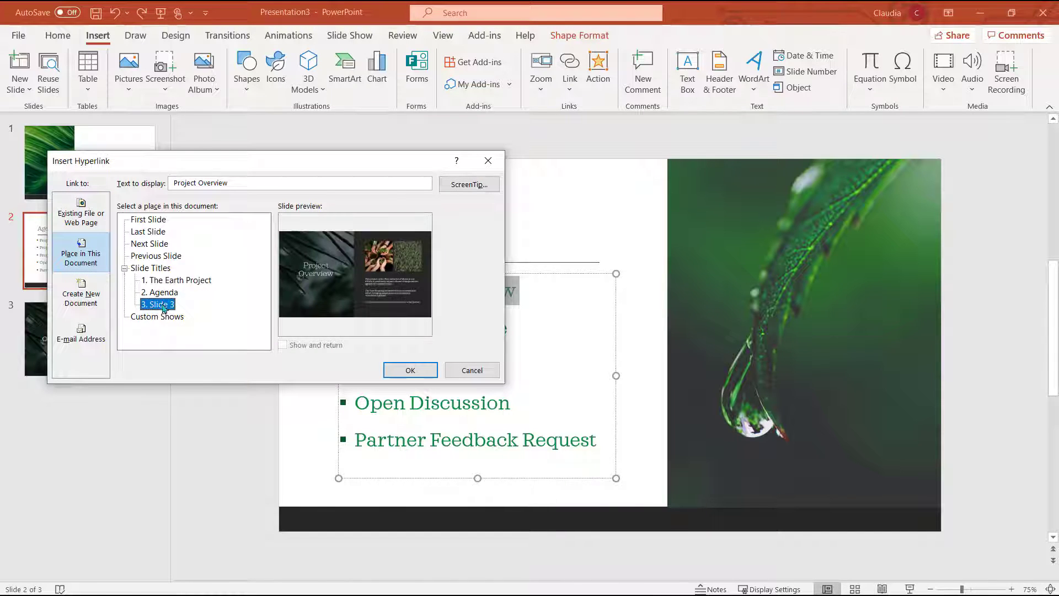
click(410, 370)
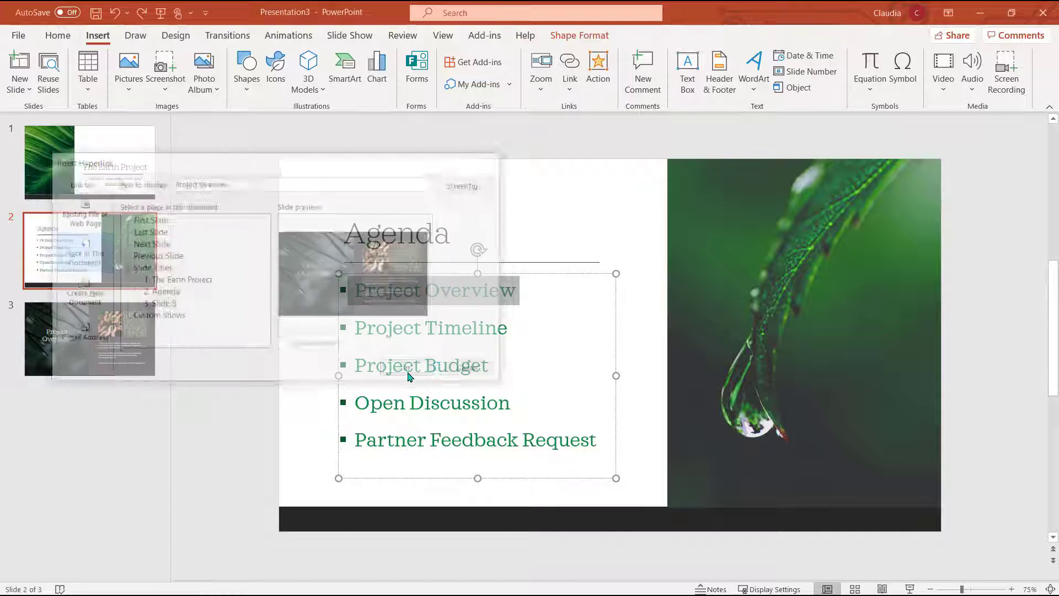
click(283, 366)
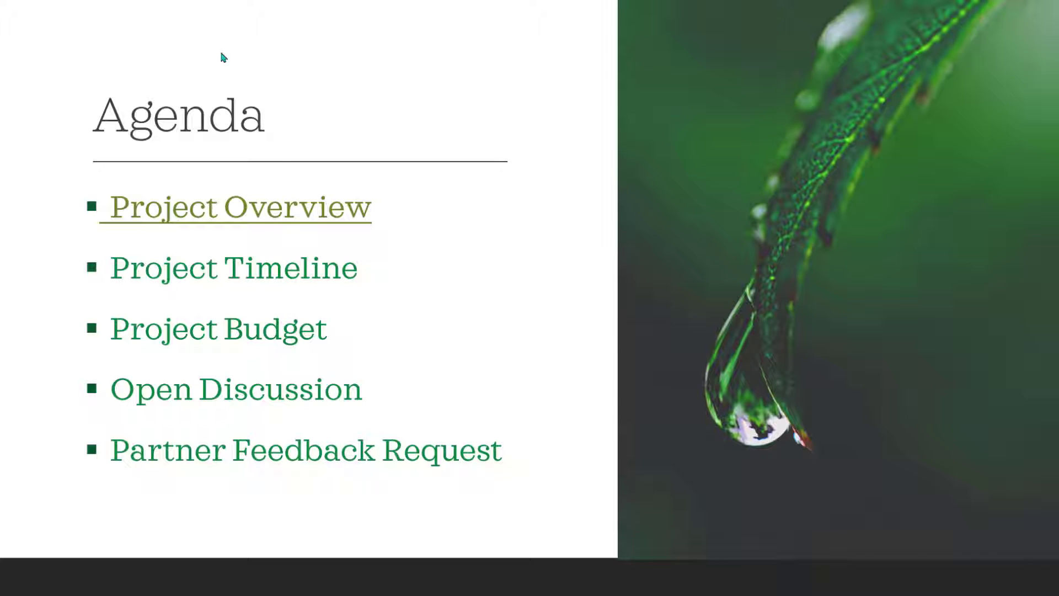
click(305, 215)
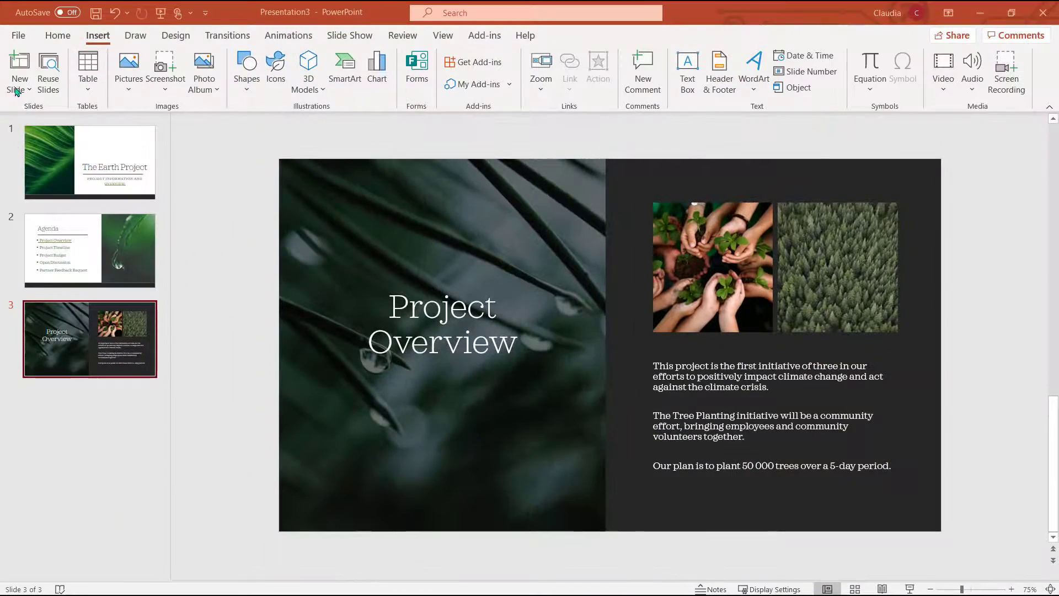
Add a Title and Content slide titled 'Timeline'
click(17, 90)
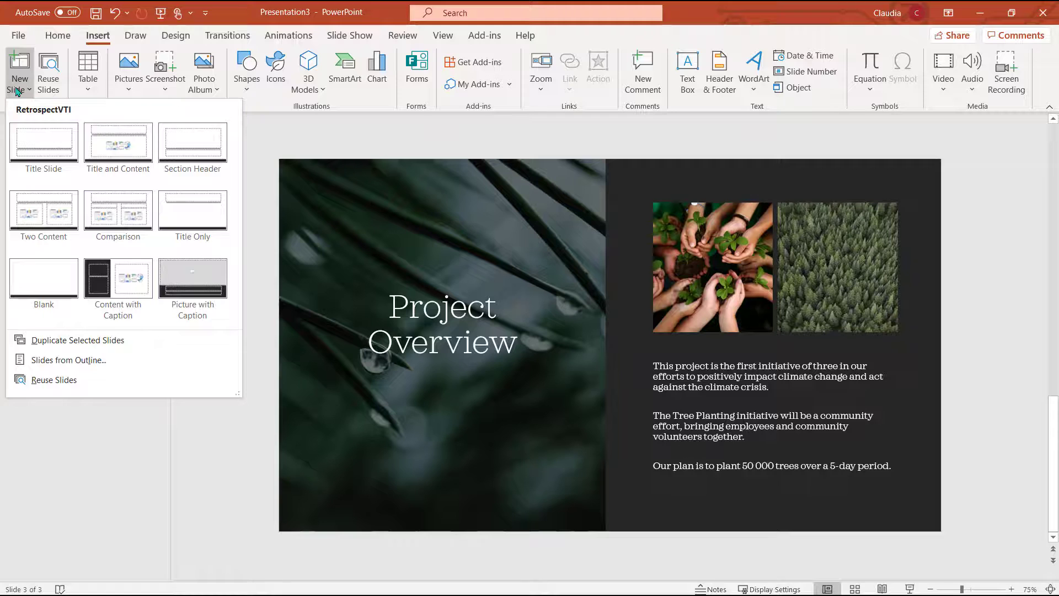
click(95, 154)
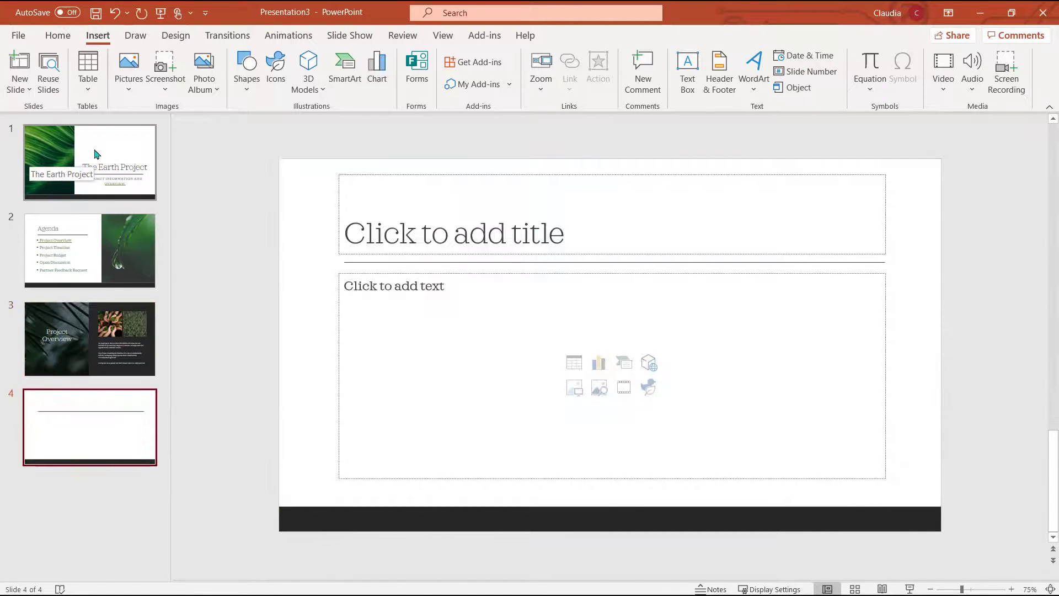
click(419, 230)
text(Time)
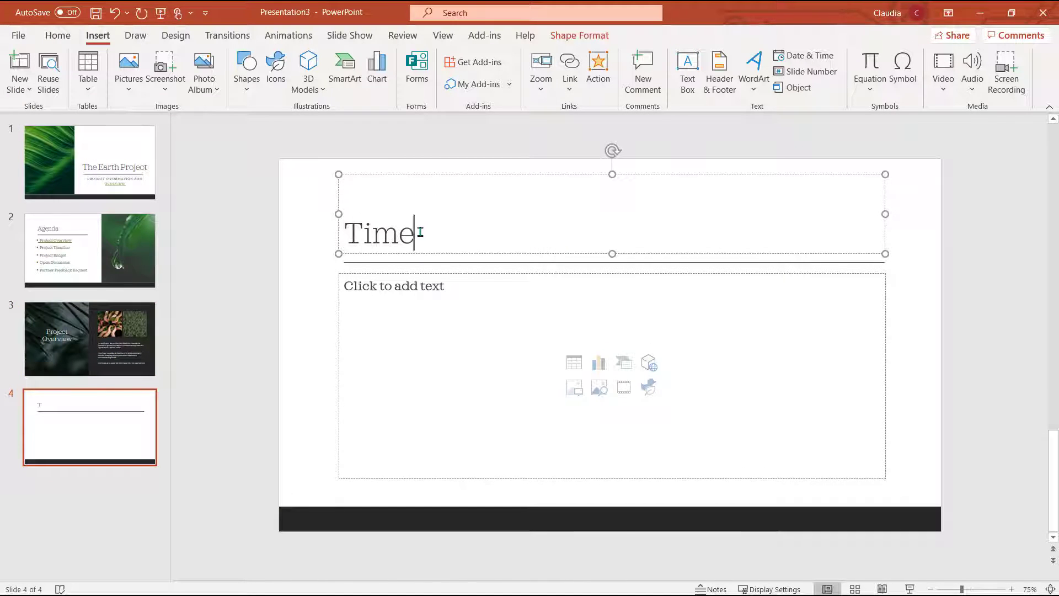
text(line)
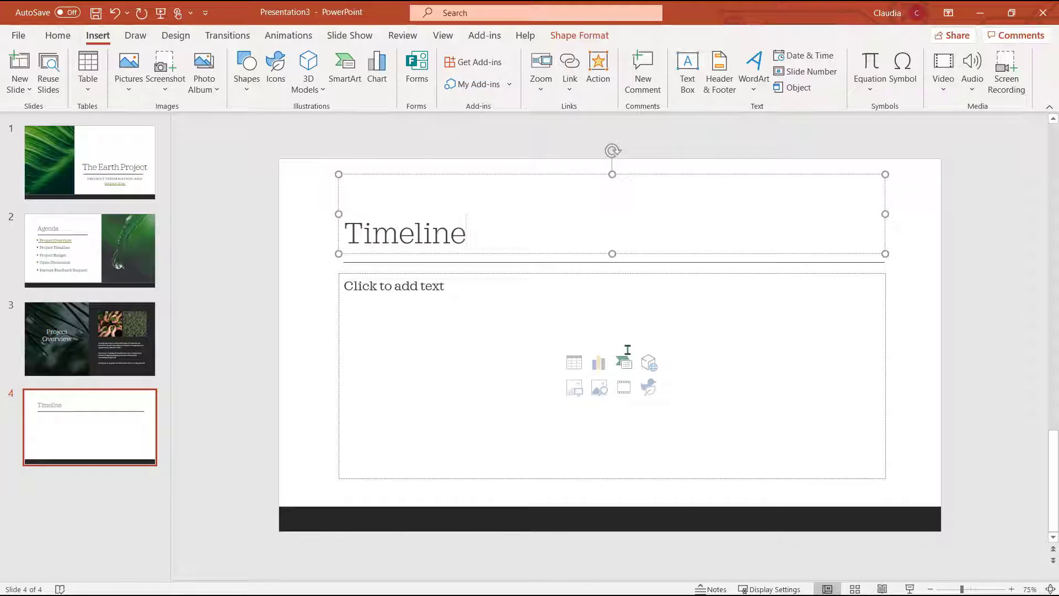
Insert a Chevron Accent Process SmartArt and start its first milestone text with 'Kickoff'
click(345, 66)
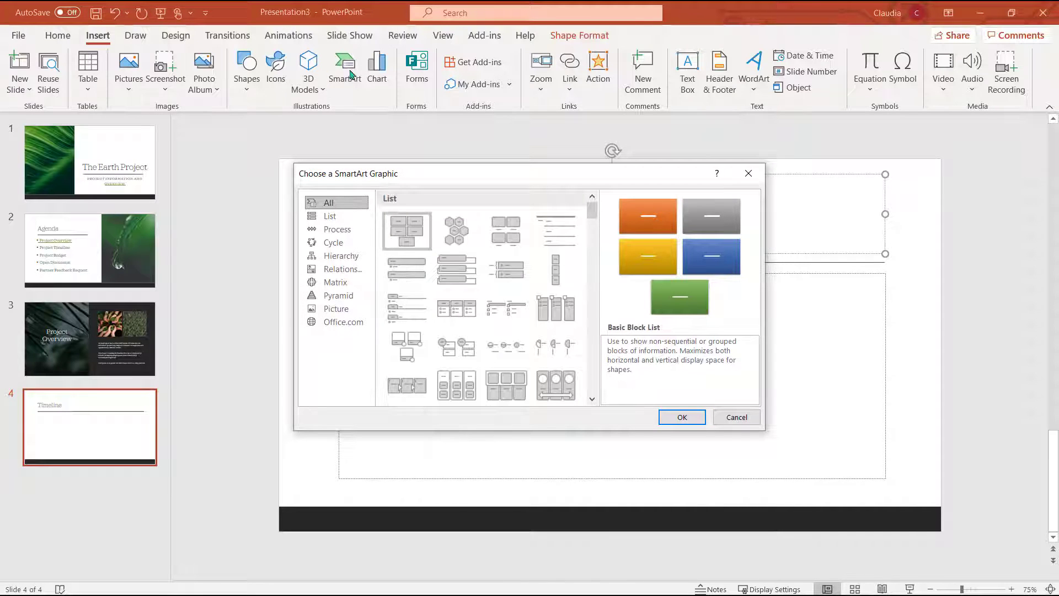
click(355, 233)
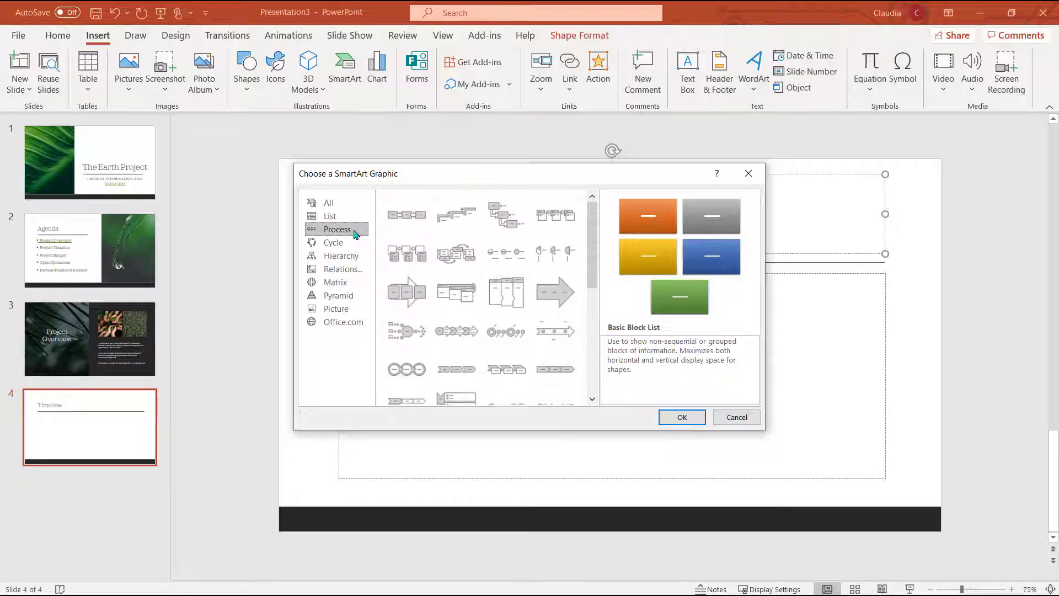
click(504, 370)
click(683, 417)
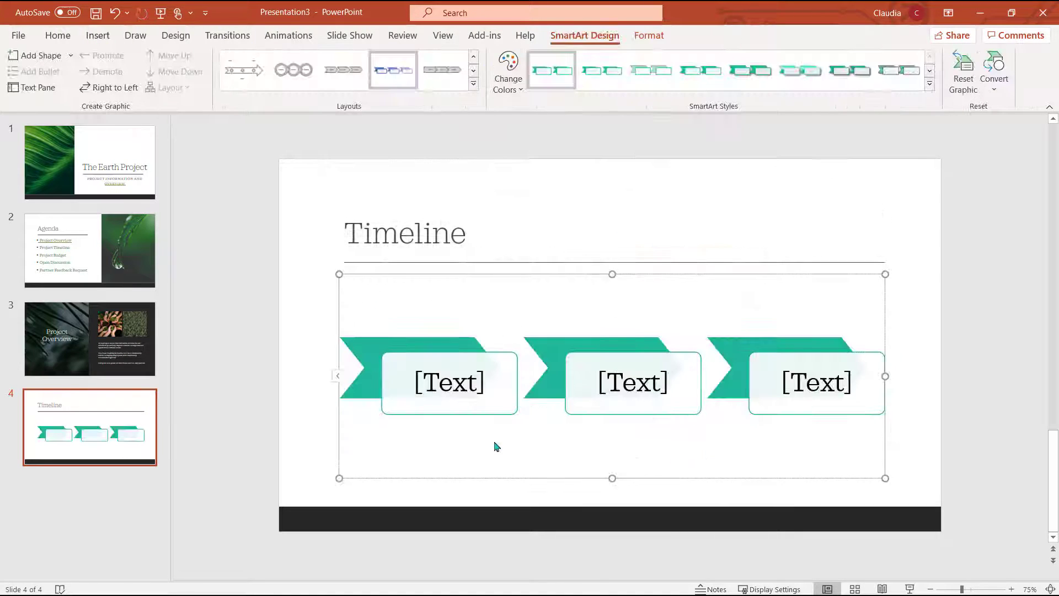
click(337, 375)
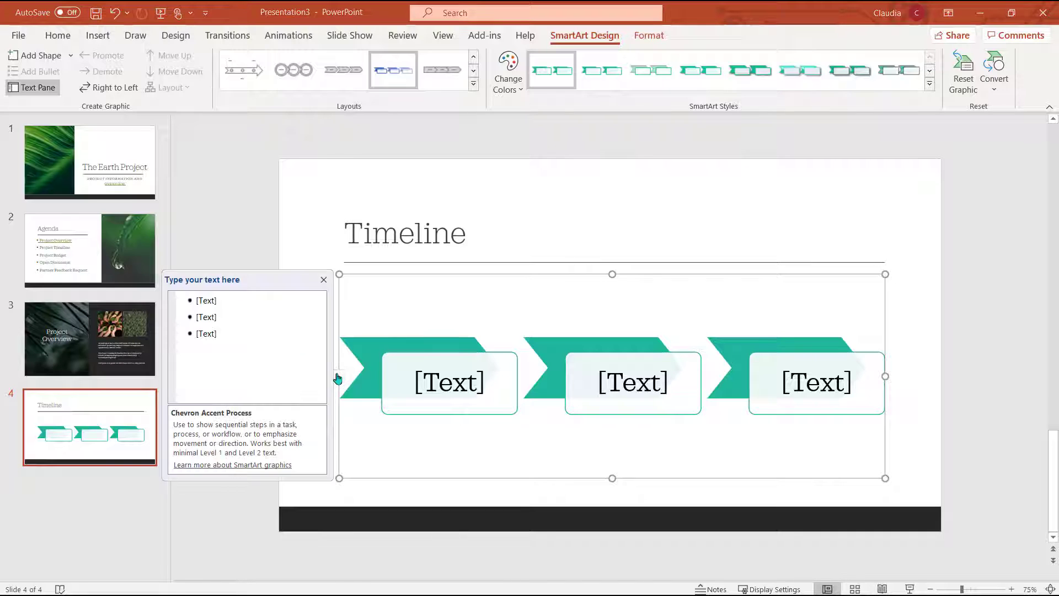
click(260, 298)
text(Kickoff)
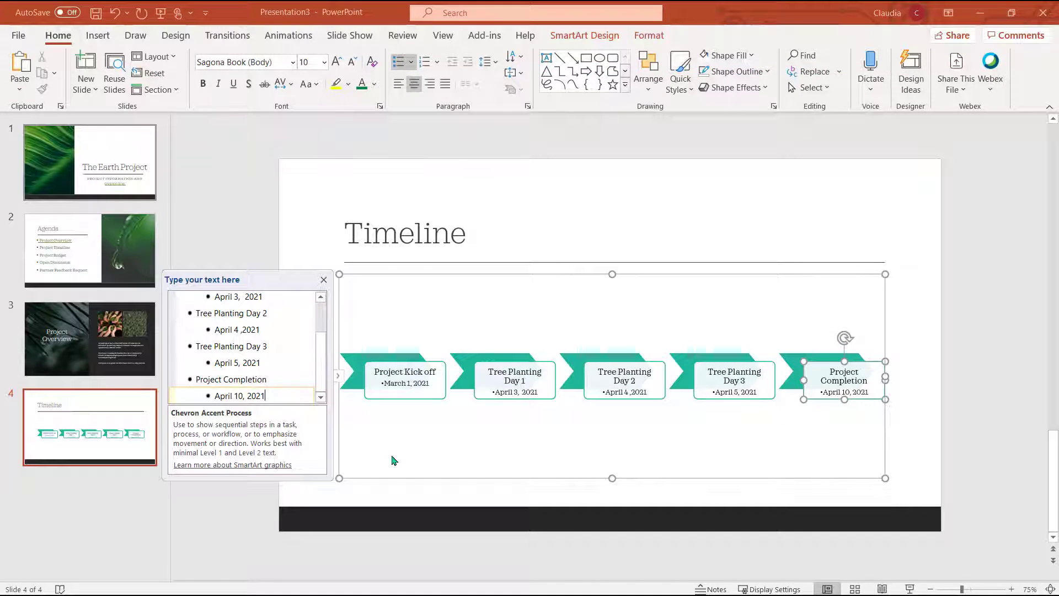
Shrink the timeline SmartArt from the bottom so it sits higher on the slide
click(604, 490)
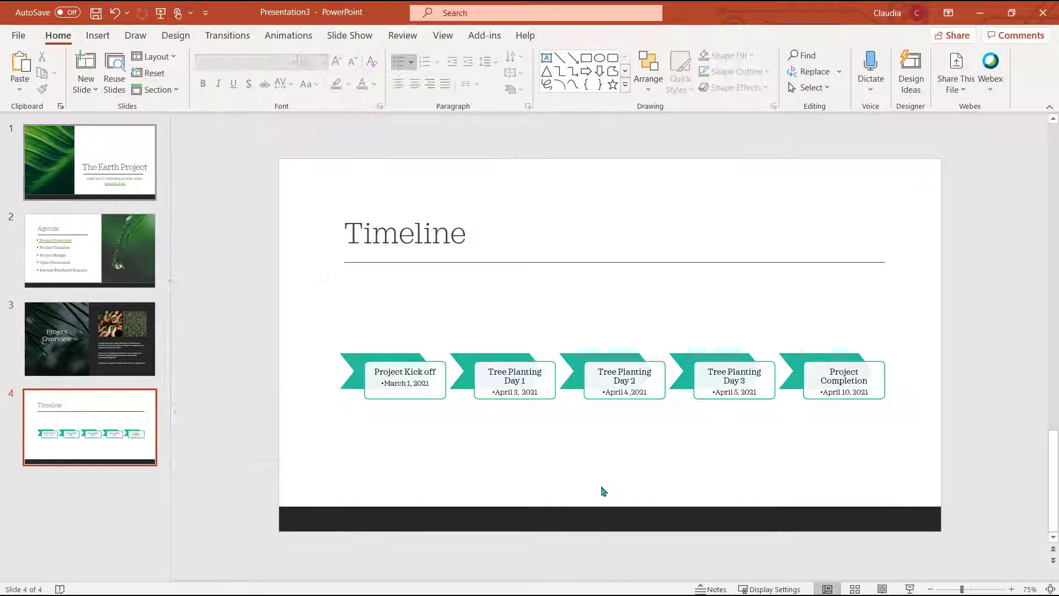
click(615, 480)
drag(615, 480, 629, 362)
click(636, 380)
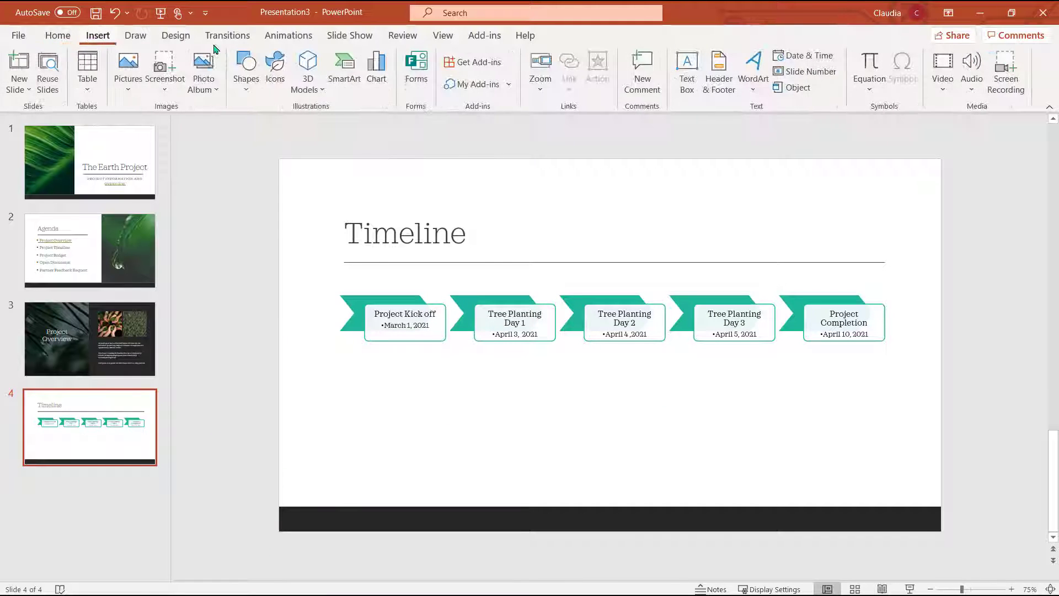
Add a 'Timeline Barriers' text box below the timeline graphic
click(688, 71)
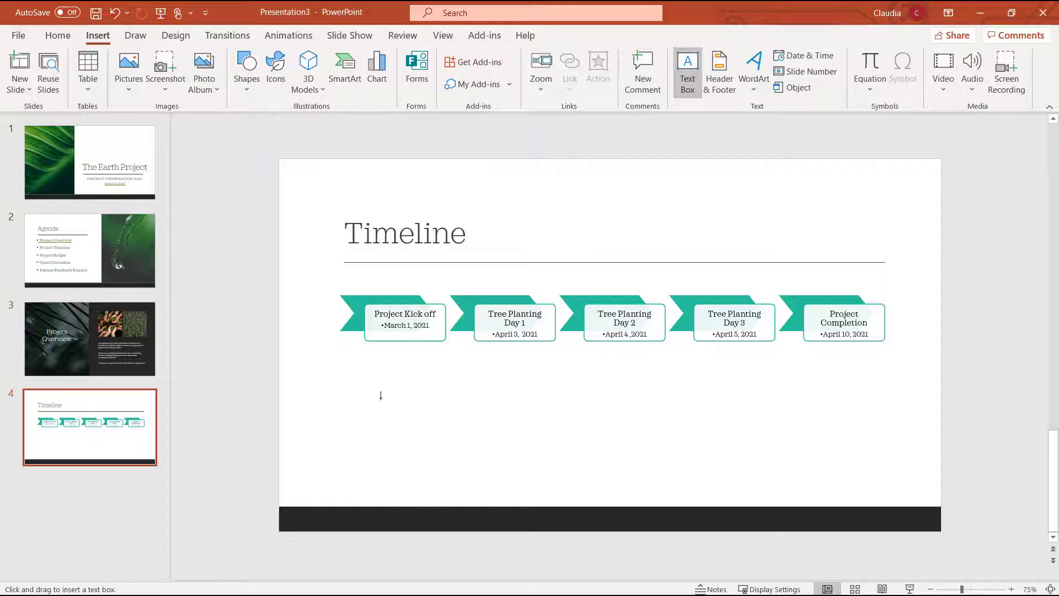
click(343, 384)
text(Timeline Barrier)
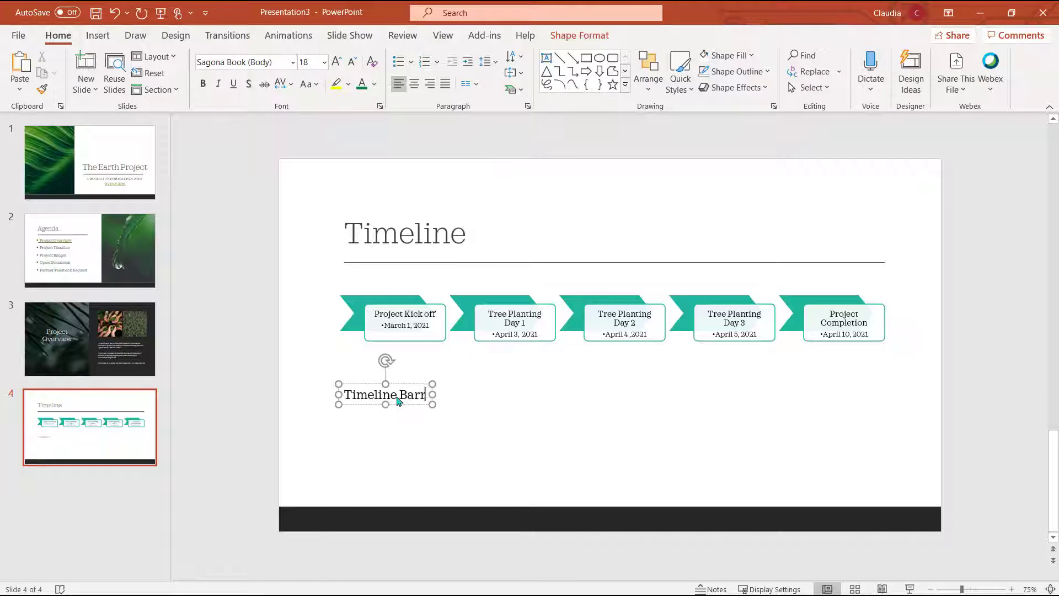
text(s)
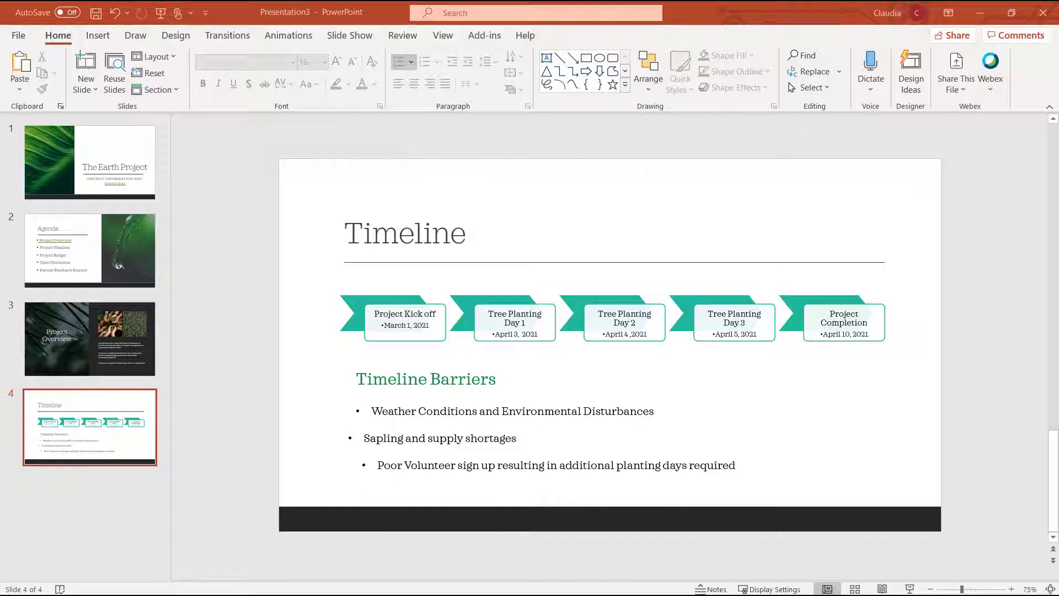
Left-align the Timeline Barriers heading and three barrier boxes, then distribute them vertically
click(489, 379)
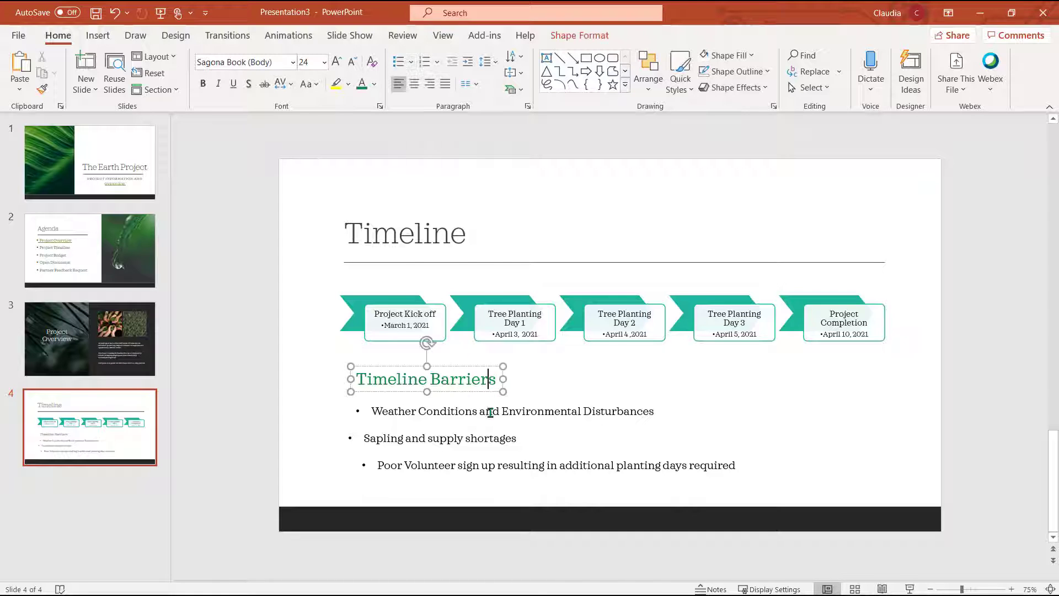
shift+click(541, 415)
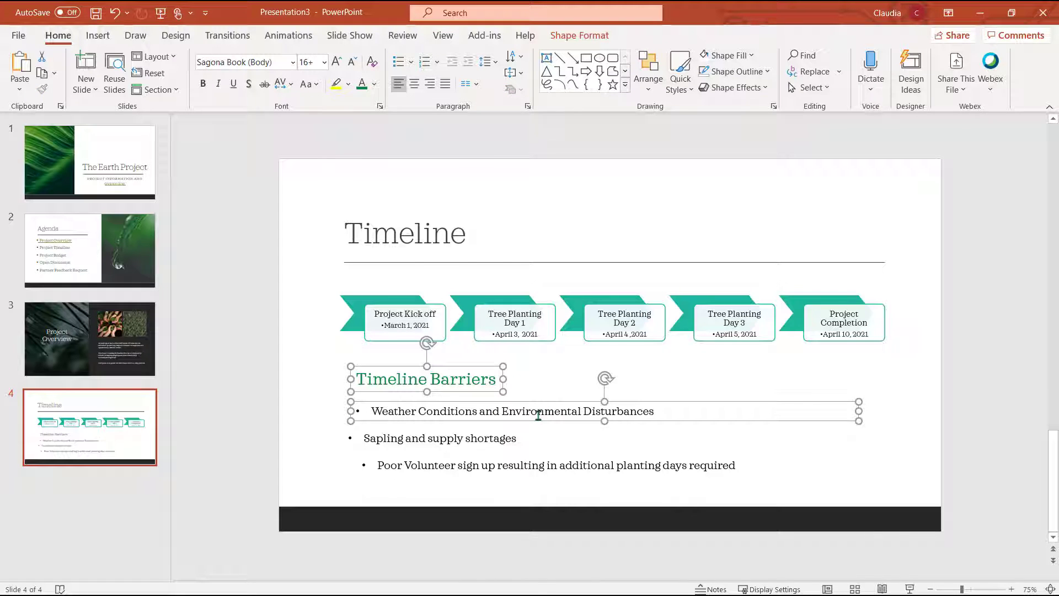
shift+click(519, 441)
shift+click(524, 466)
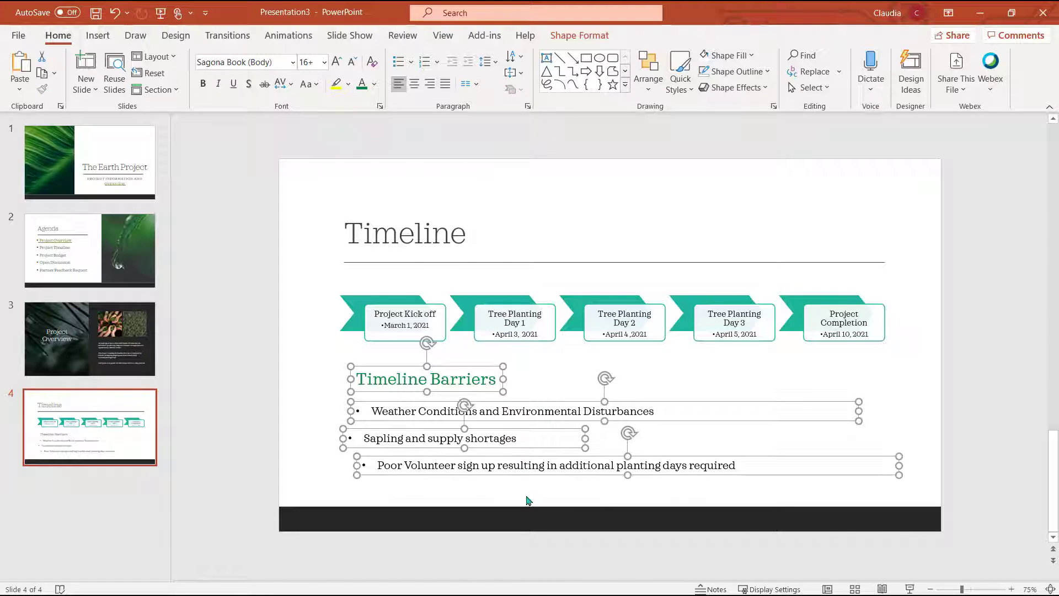
click(589, 36)
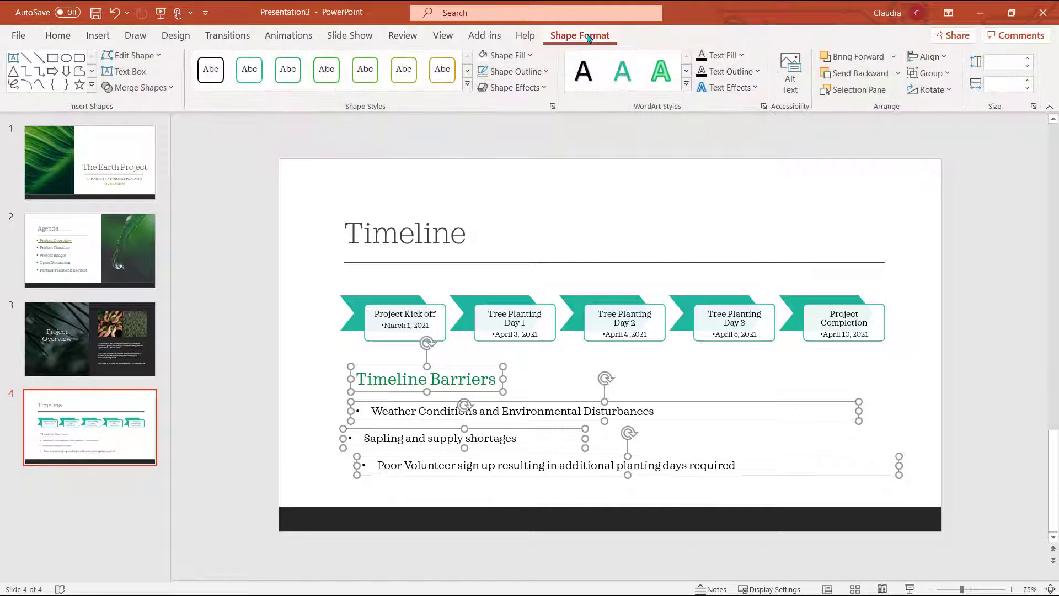
click(943, 57)
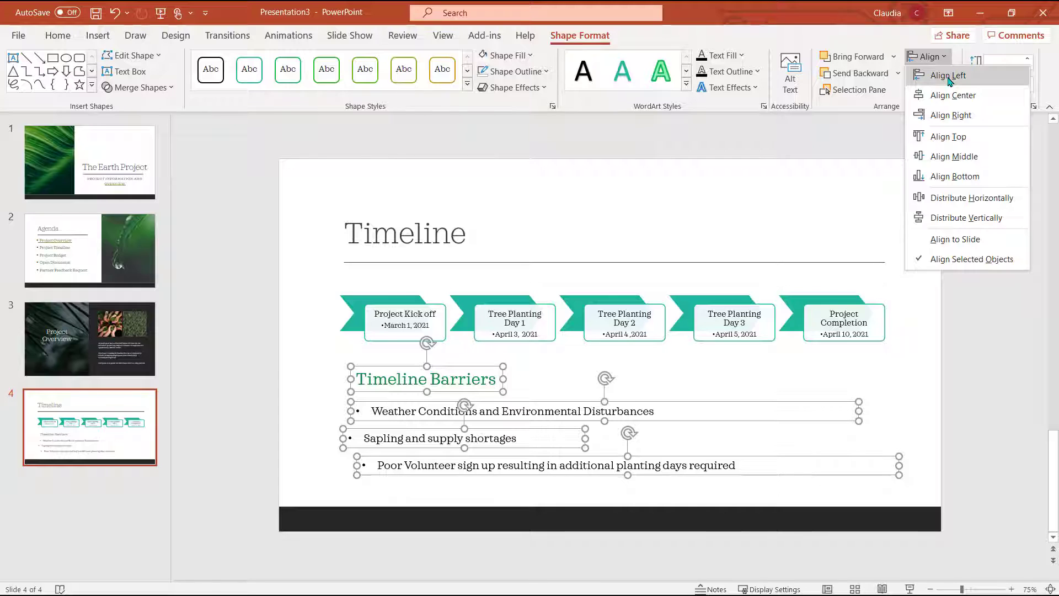
click(948, 76)
click(933, 57)
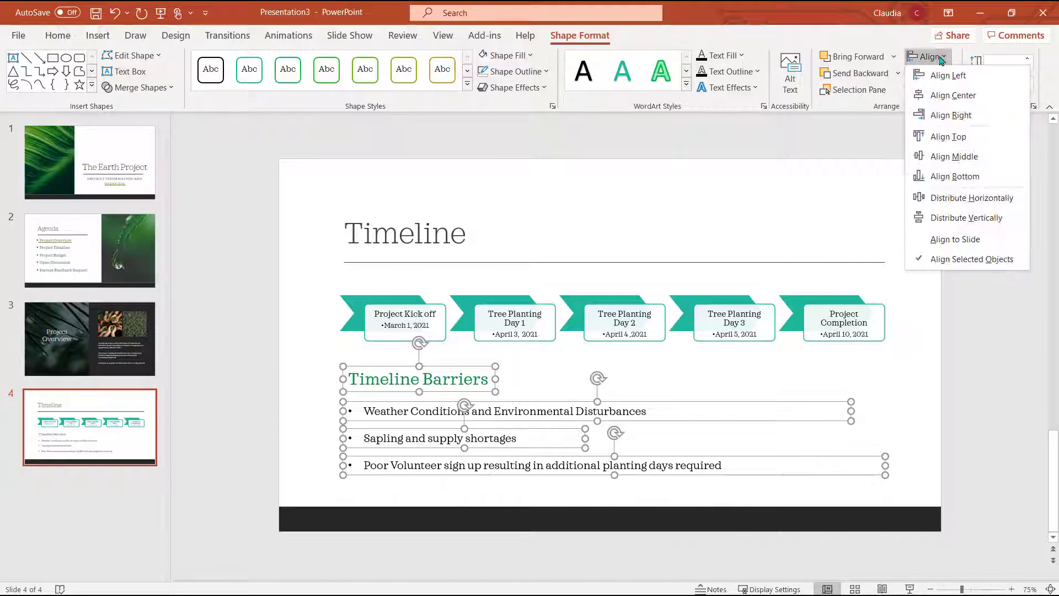
click(964, 218)
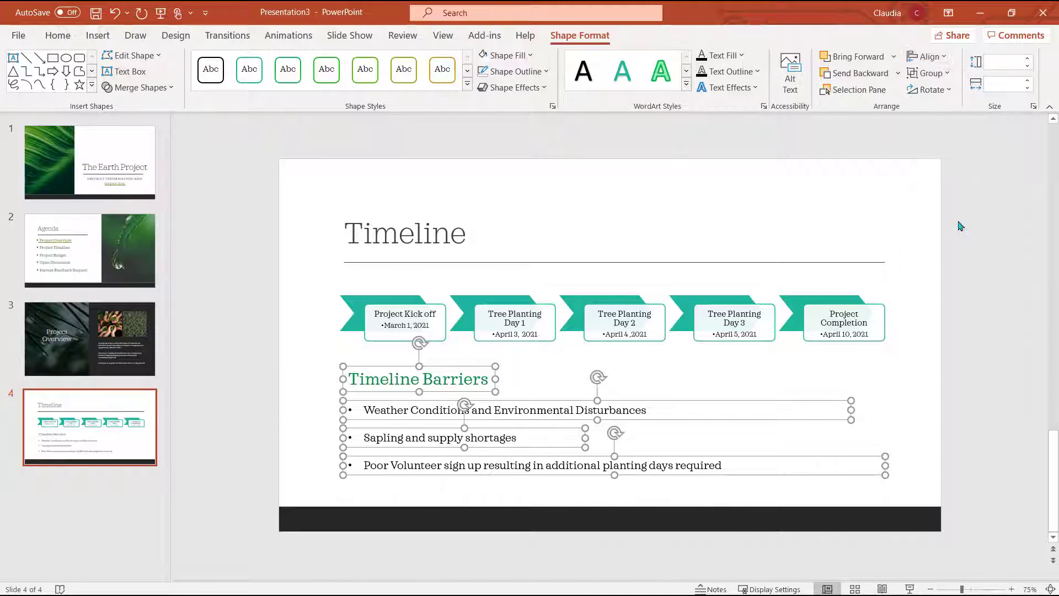
click(942, 397)
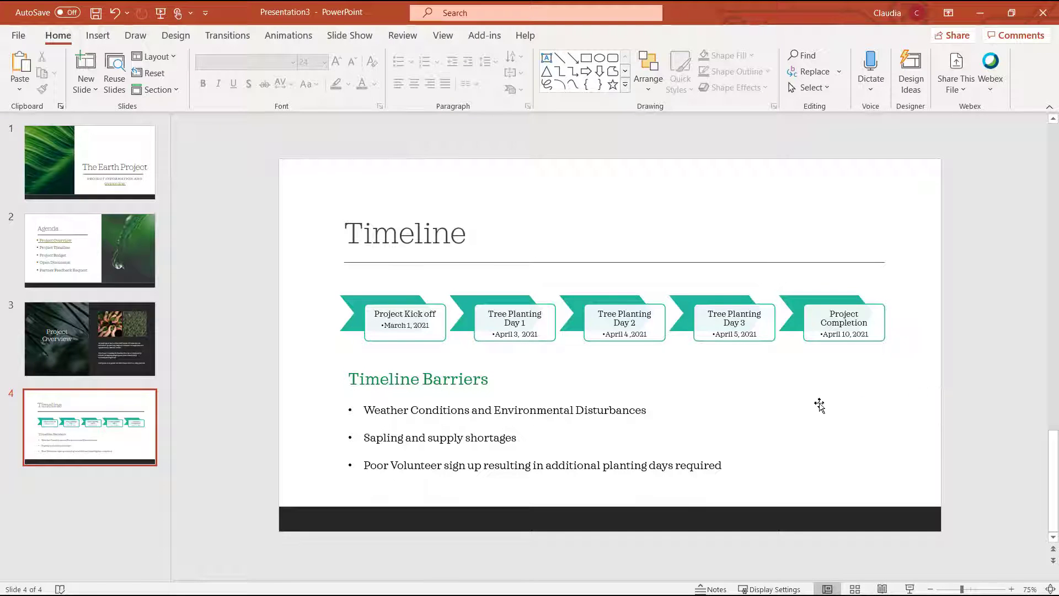
Give the Timeline Barriers heading a Fade entrance animation
click(483, 379)
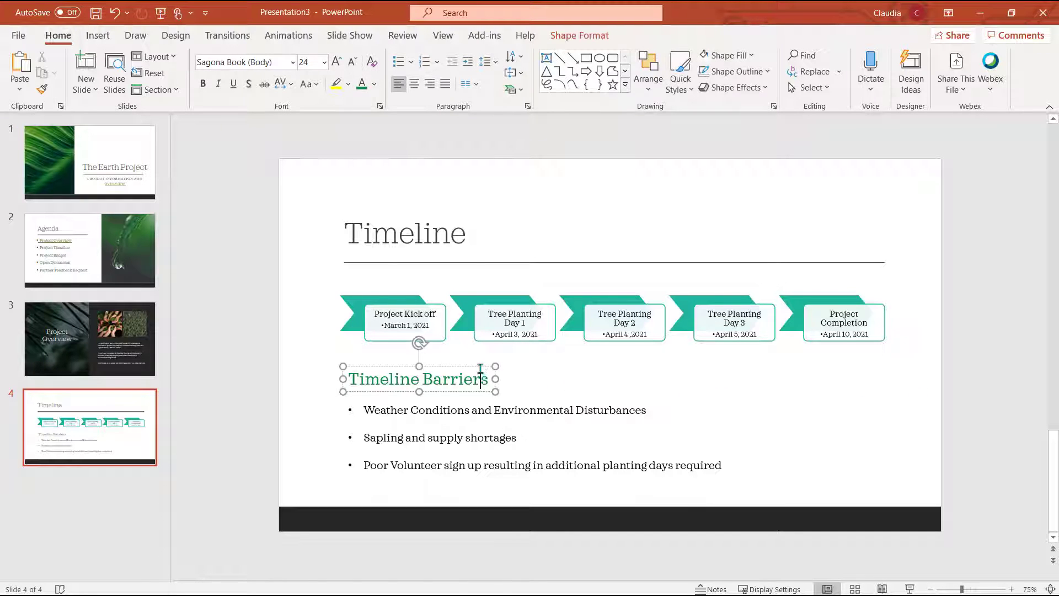
click(297, 37)
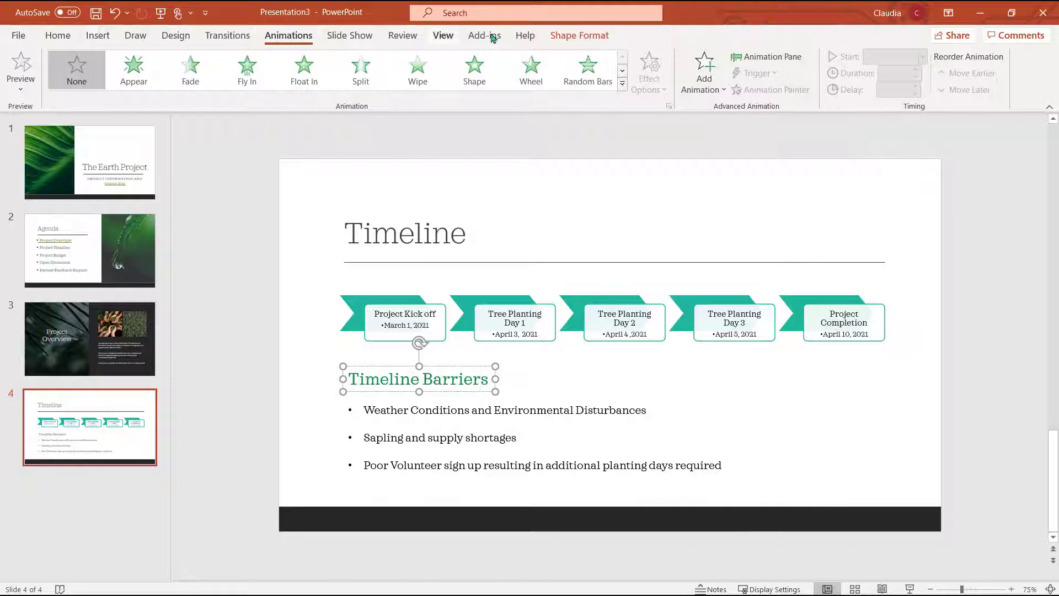
click(624, 86)
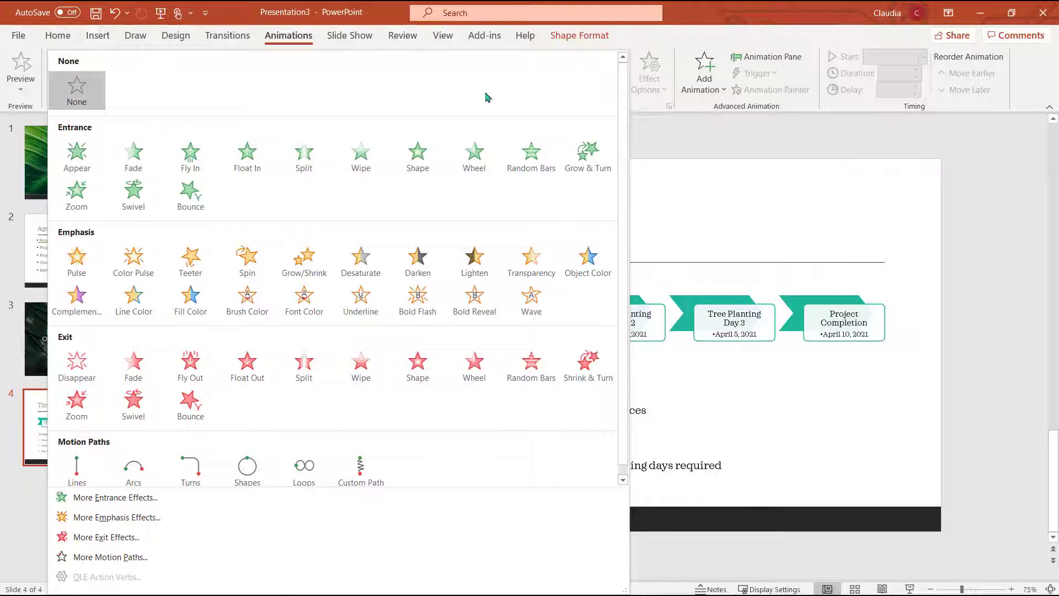
click(134, 156)
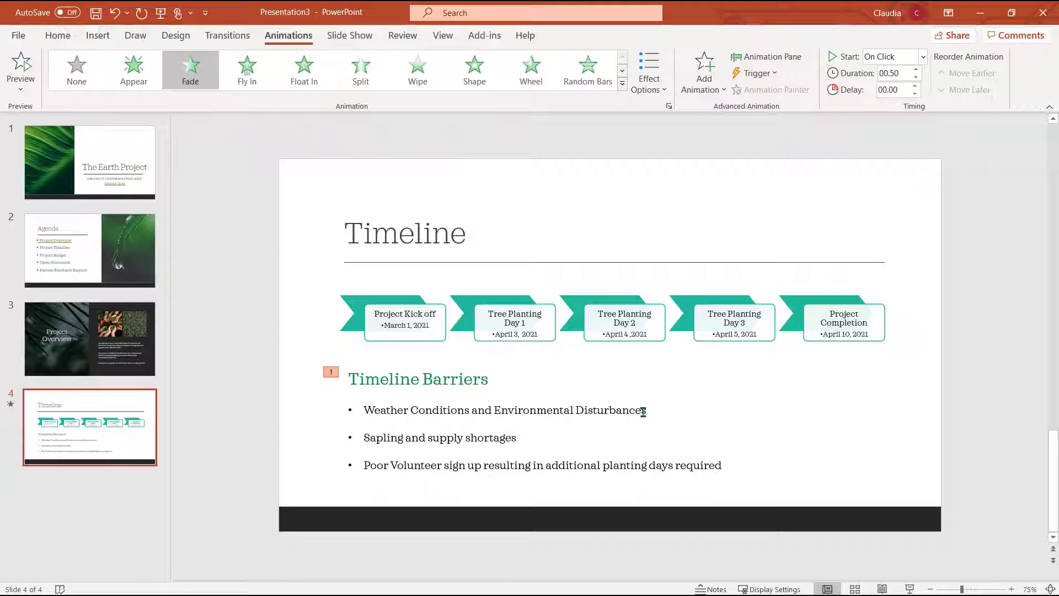
click(647, 414)
Apply a Fade entrance to the three barrier bullet boxes
shift+click(506, 436)
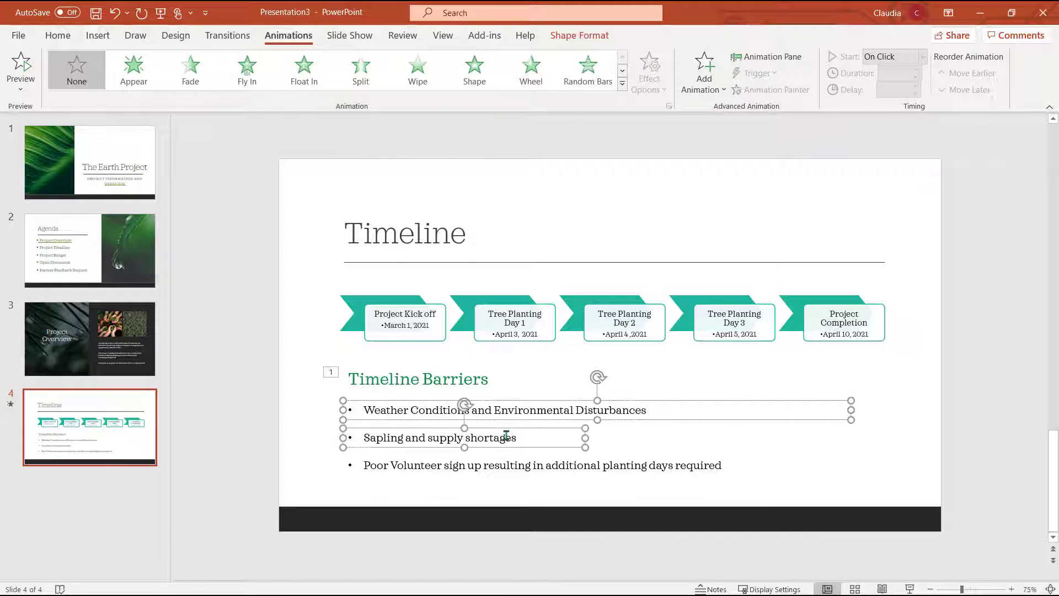
shift+click(523, 465)
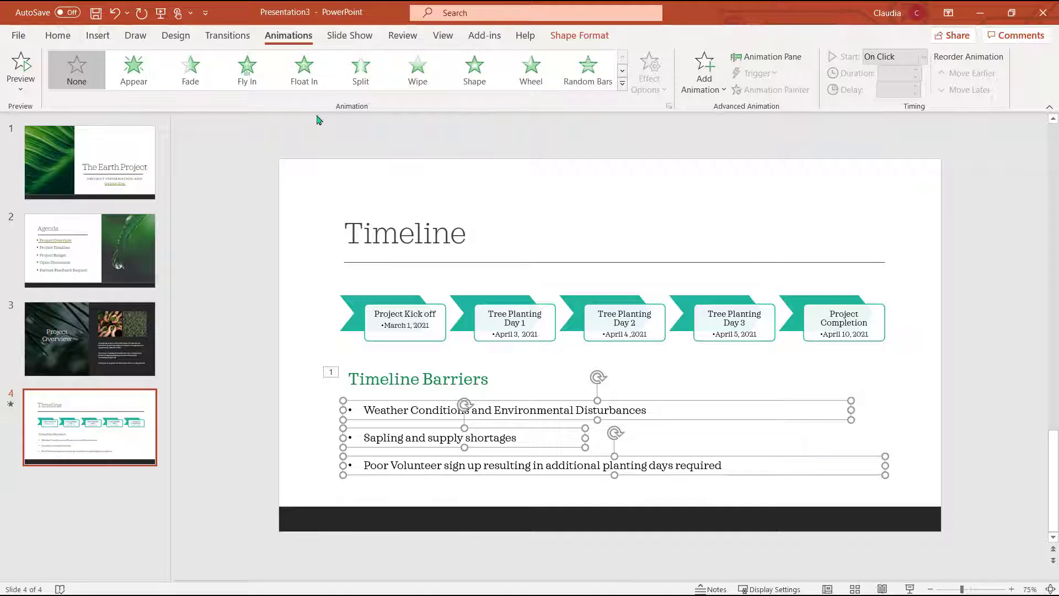
click(192, 70)
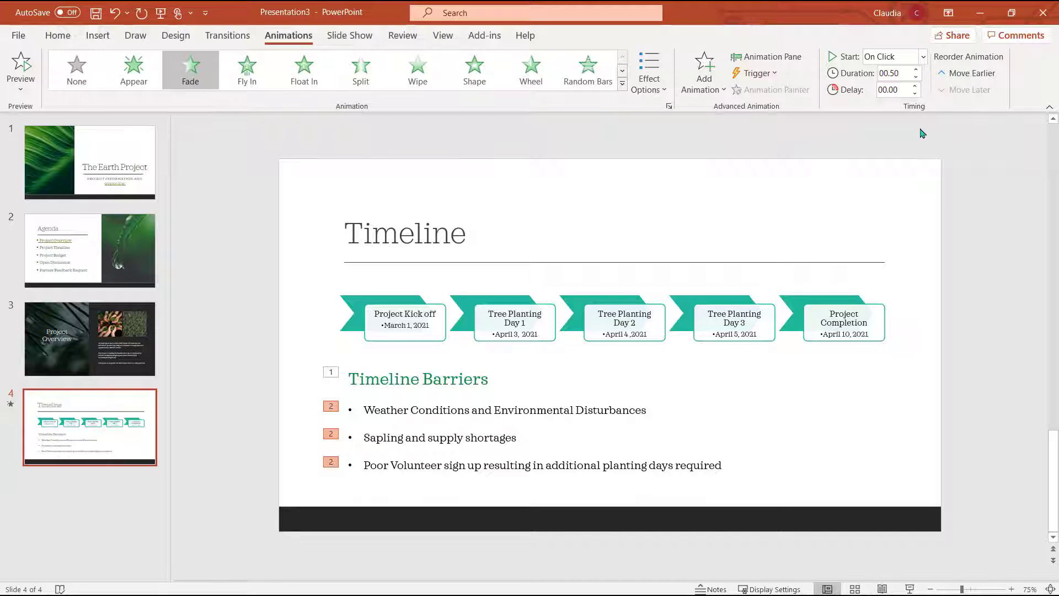
Set the bullets' Fade to start With Previous, lasting 0.75 seconds
click(923, 56)
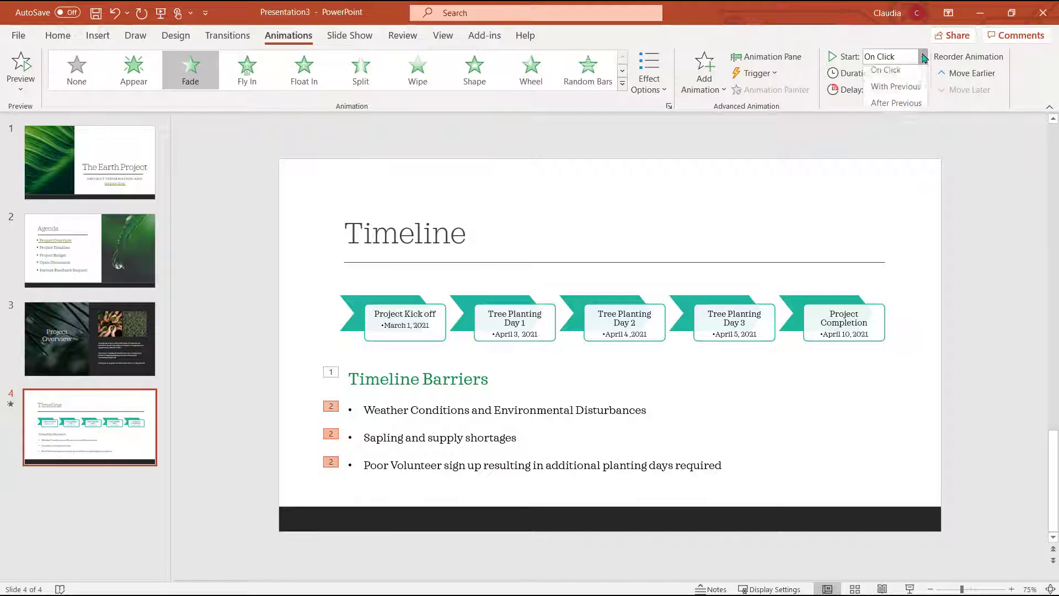
click(913, 91)
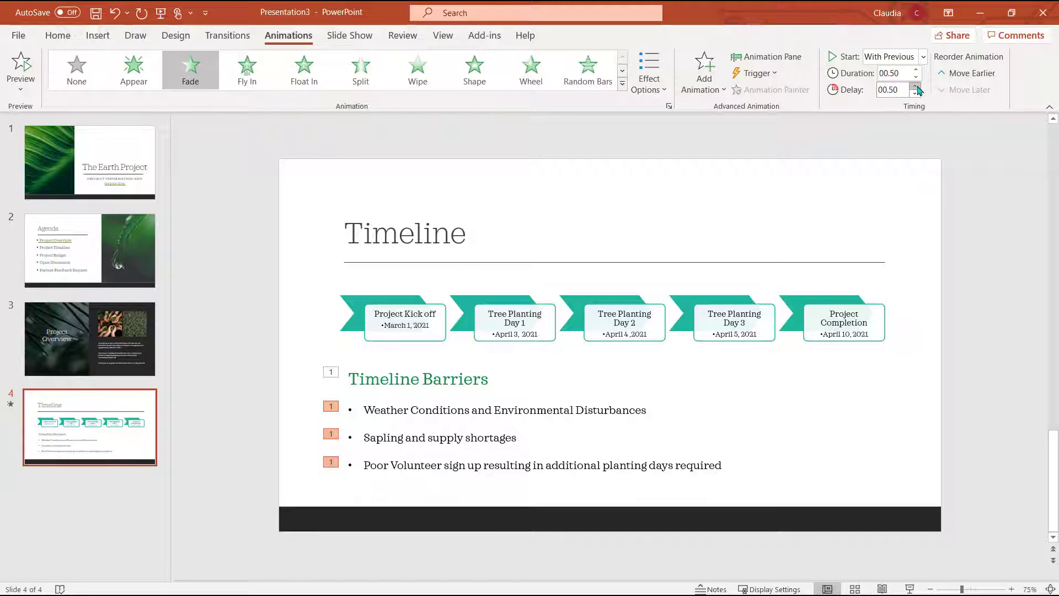
click(916, 71)
click(917, 78)
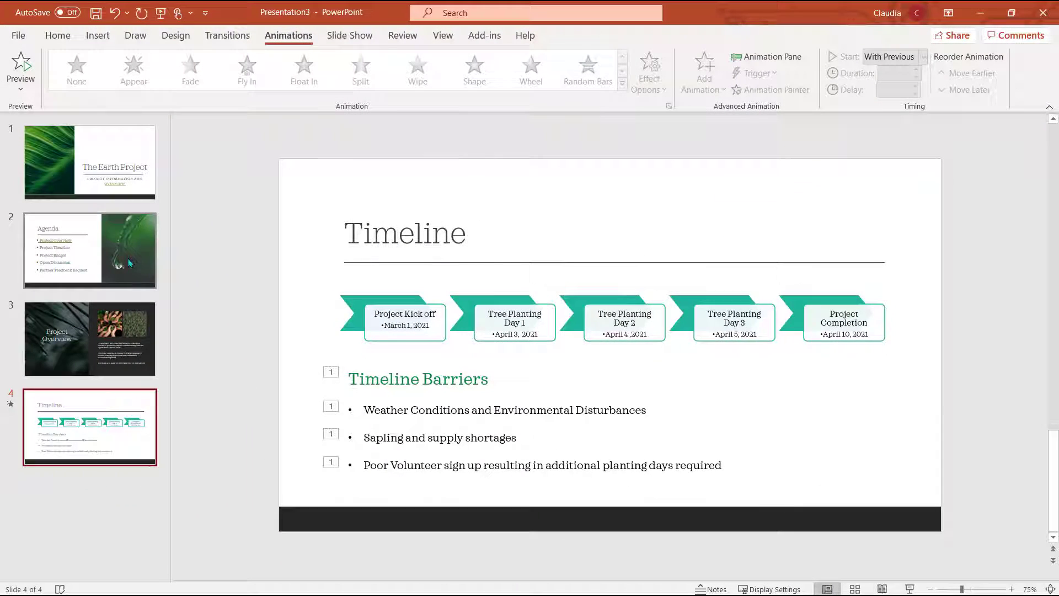
Link 'Project Timeline' on the Agenda to the Timeline slide, then add a Project Budget slide with a table
click(130, 263)
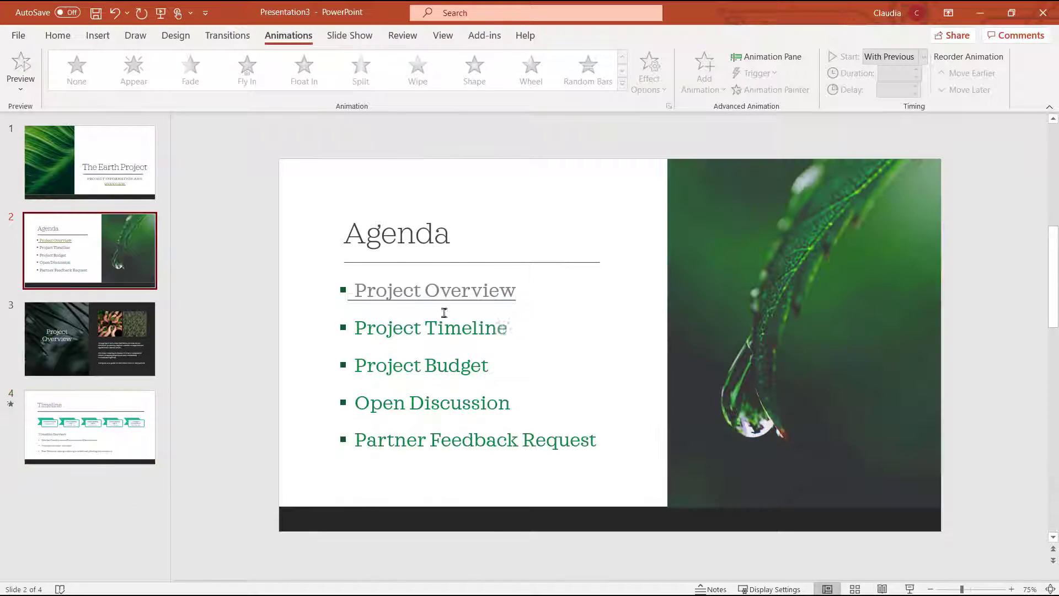
drag(508, 327, 374, 313)
scroll(522, 53, up, 4)
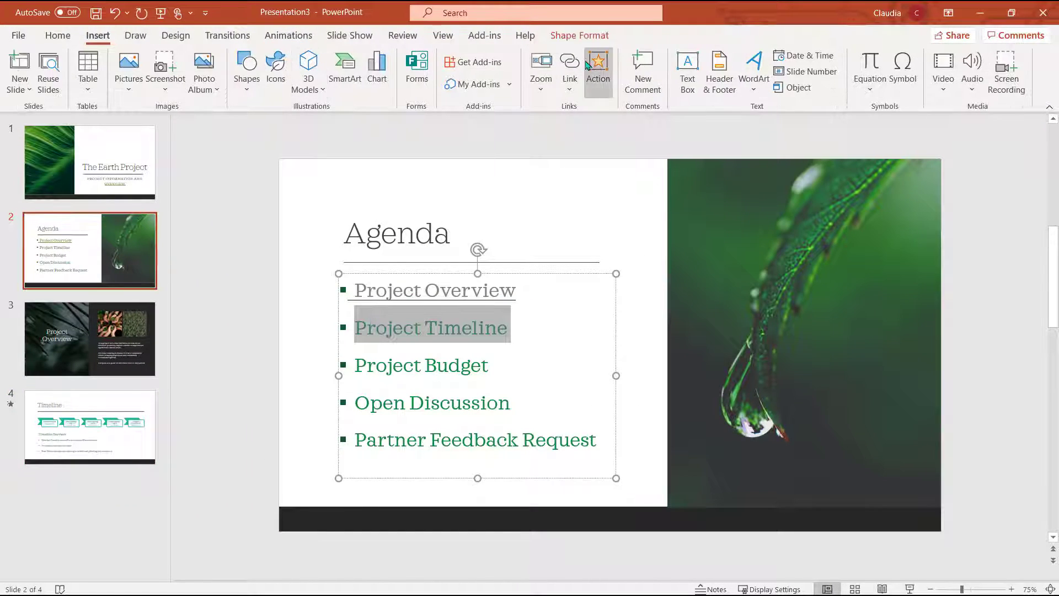
click(569, 66)
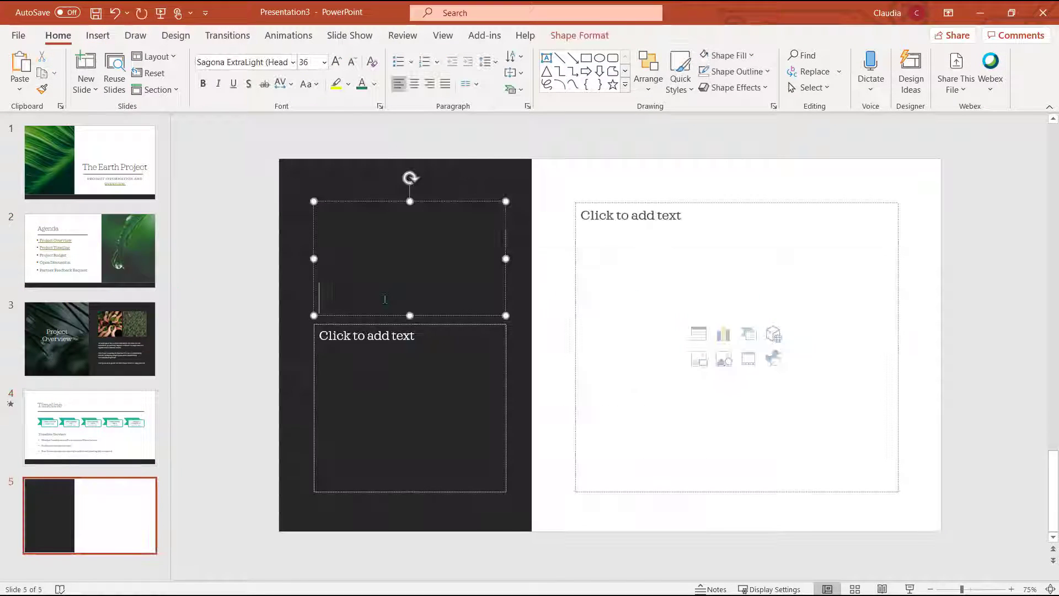
text(Project Budget)
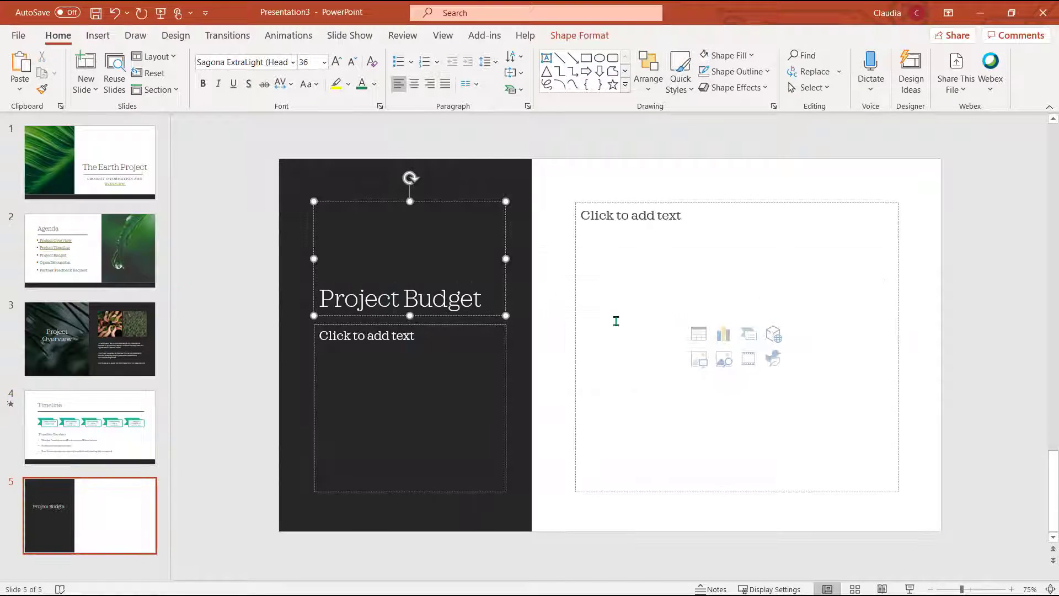
click(699, 335)
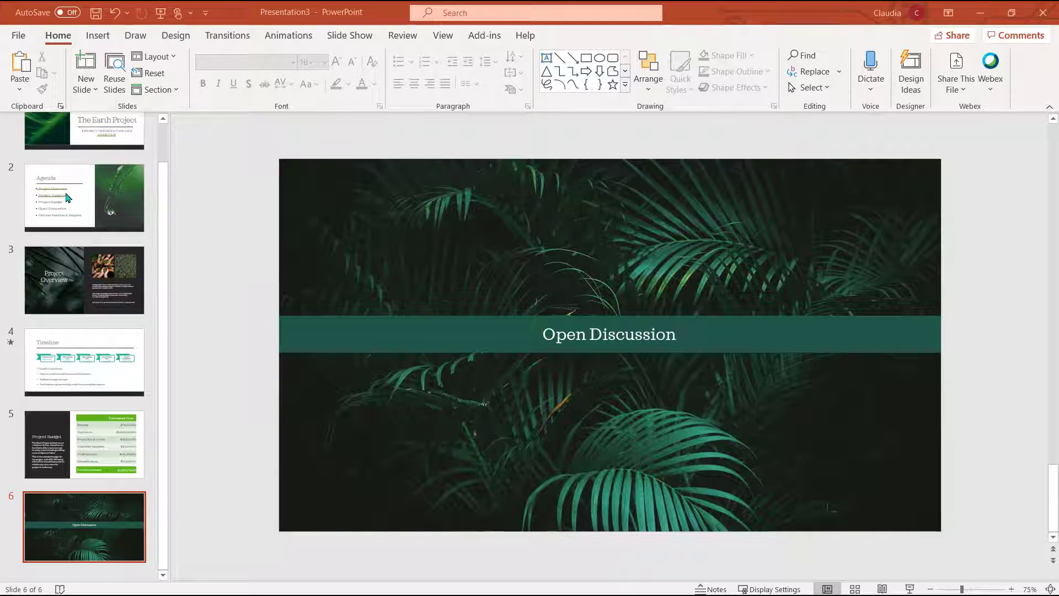
Link 'Project Budget' on the Agenda to the Project Budget slide (slide 5)
click(69, 202)
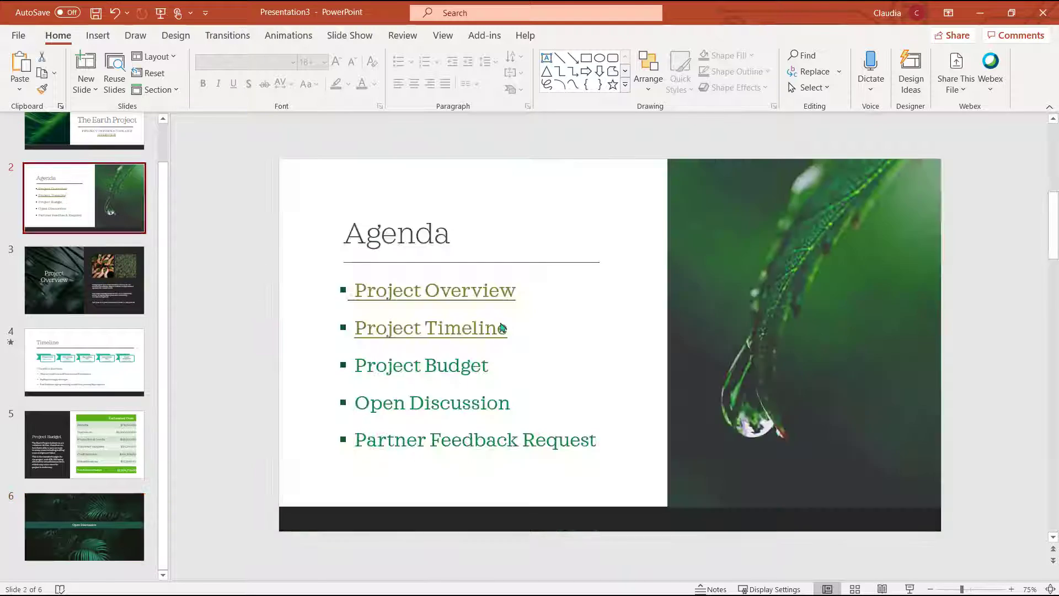
drag(527, 348, 383, 360)
click(98, 35)
click(570, 63)
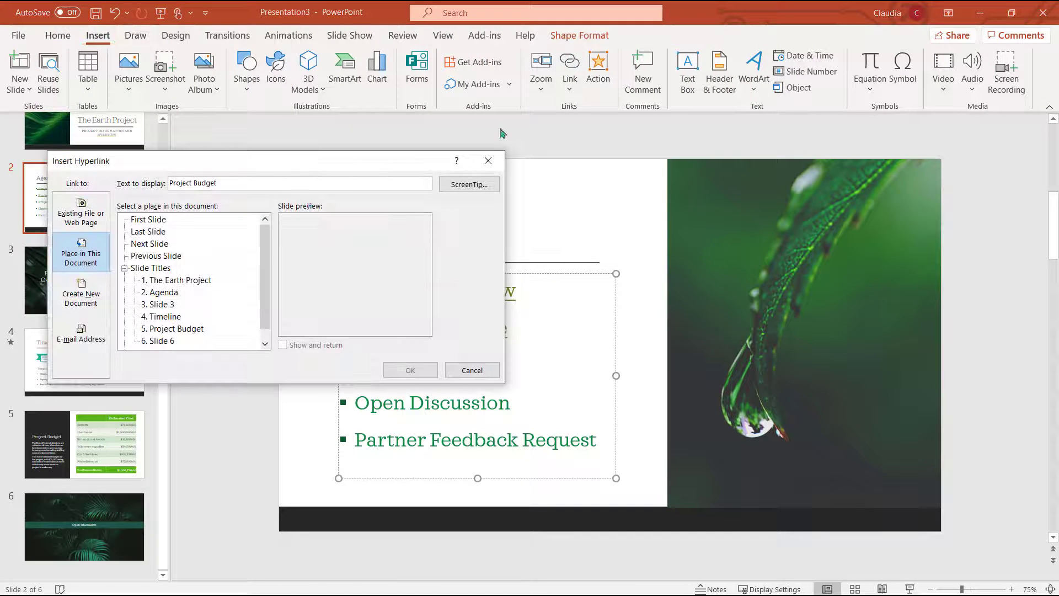
click(198, 330)
click(410, 370)
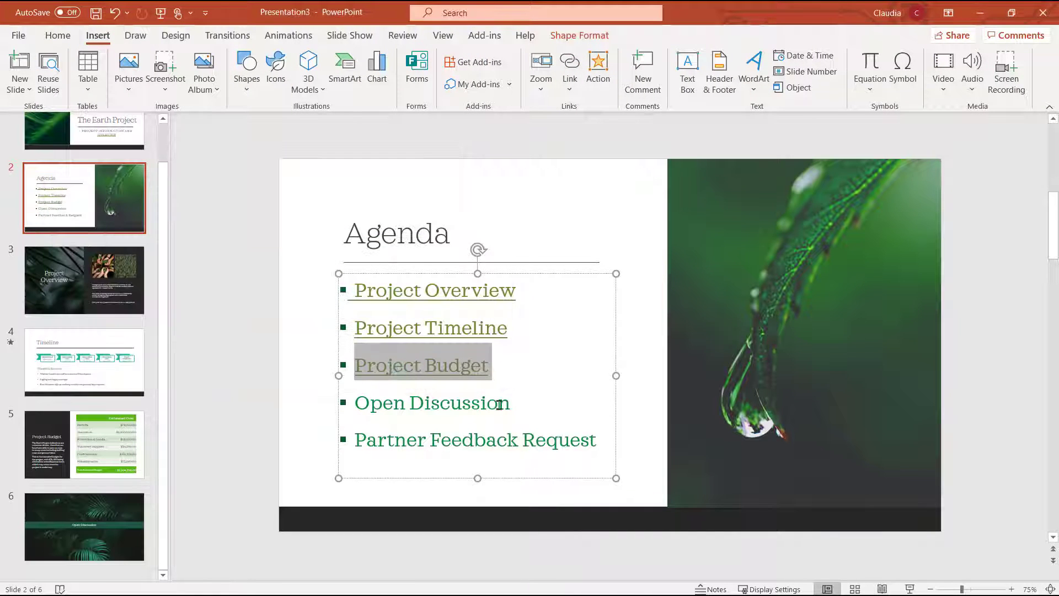
Link 'Open Discussion' to slide 6 and add a blank seventh slide
drag(508, 403, 355, 403)
click(570, 63)
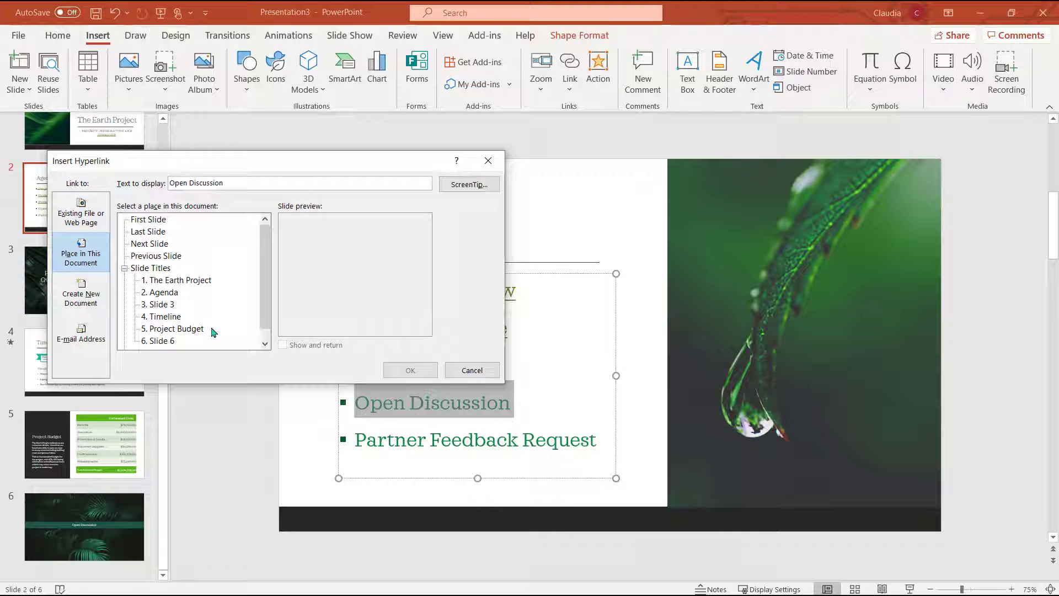
click(159, 341)
click(410, 370)
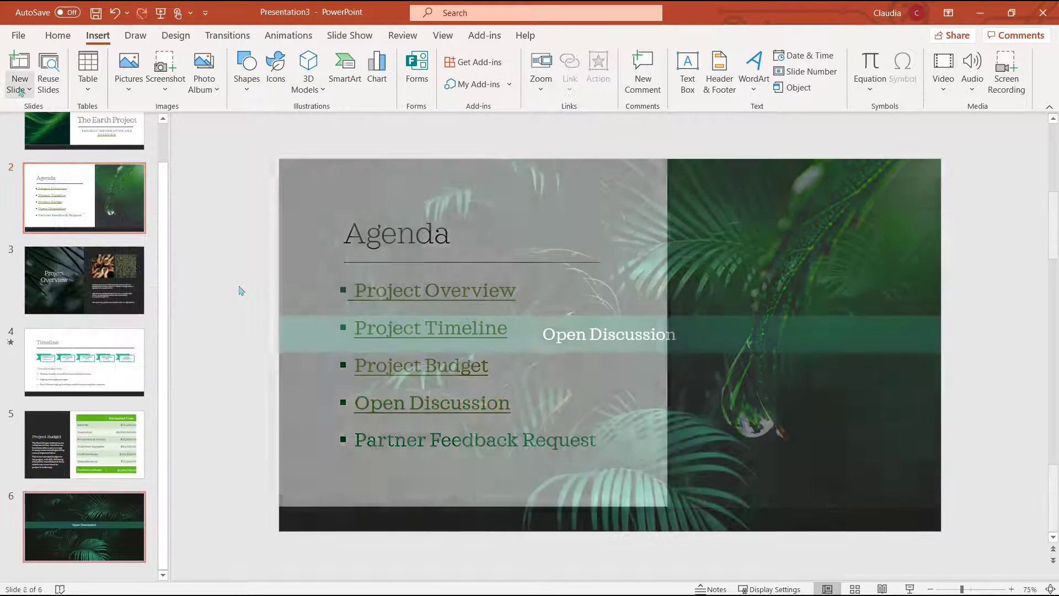
click(19, 89)
click(55, 290)
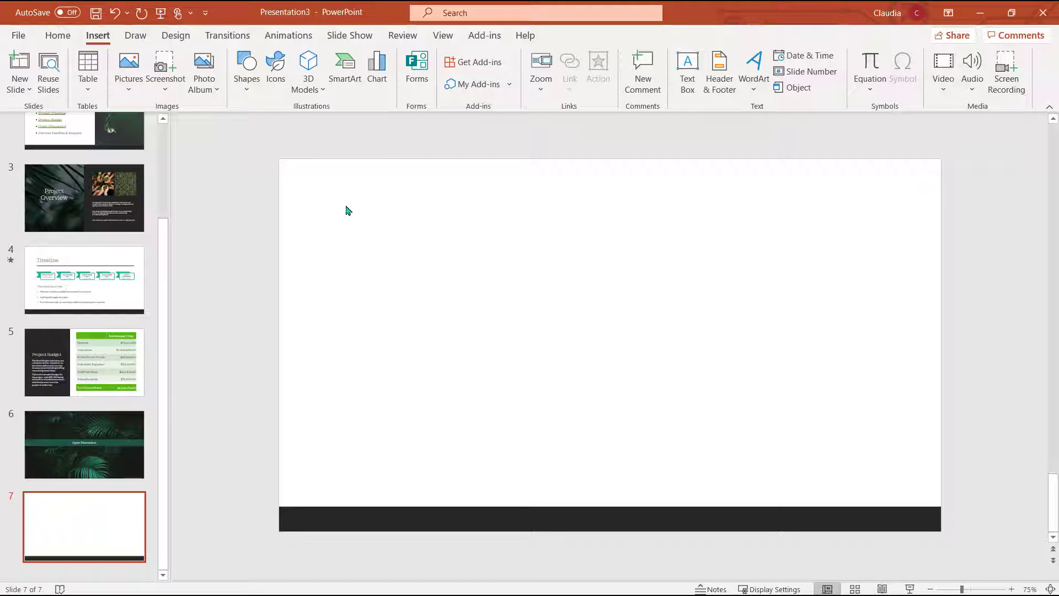
Embed the Microsoft Form 'The Earth Project Partner Feedback' on slide 7
click(418, 80)
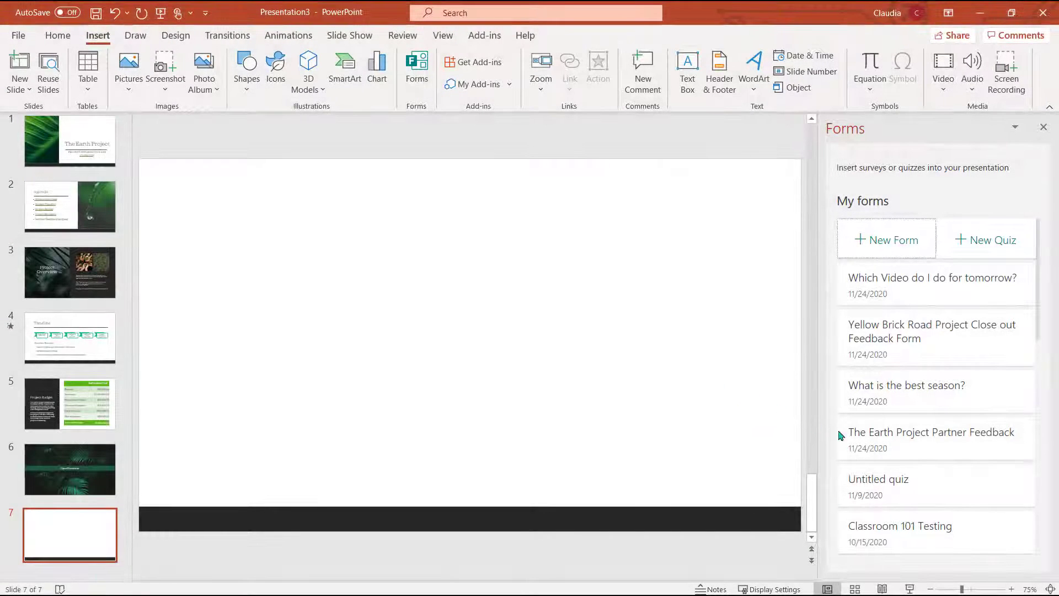
mouse_move(858, 443)
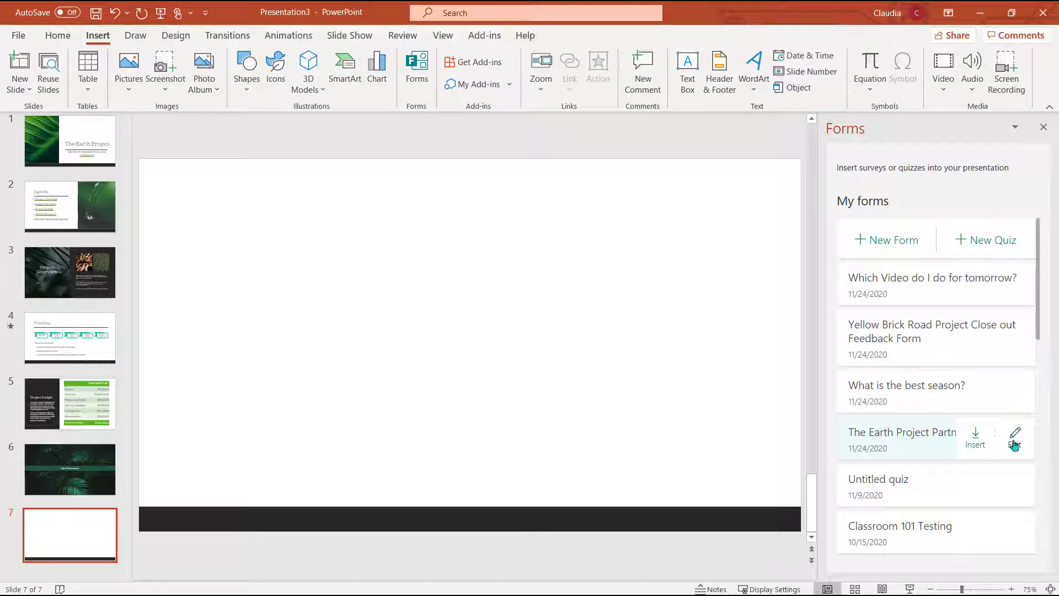
click(976, 441)
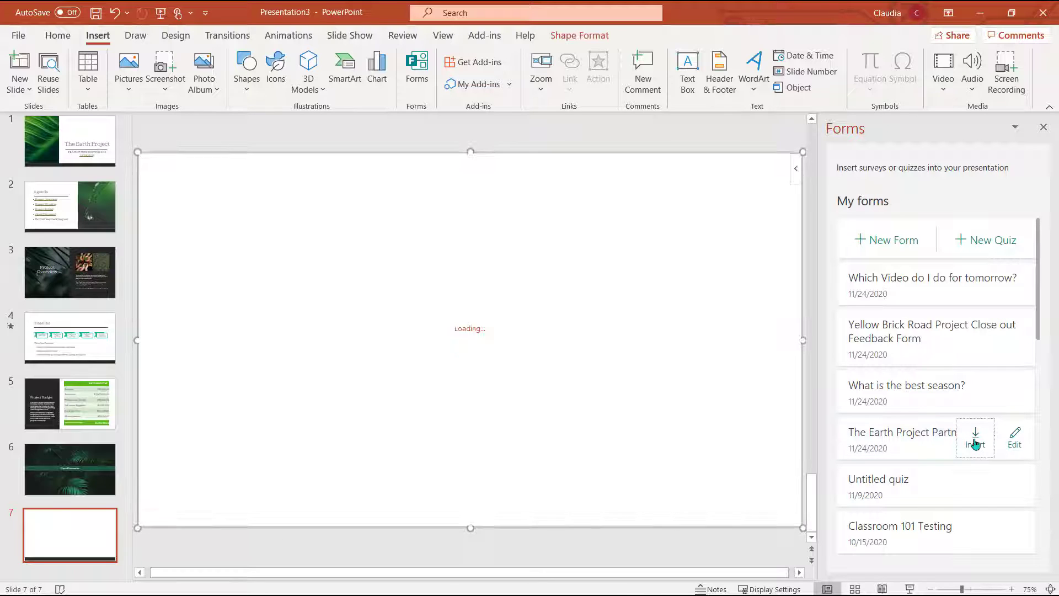
Close the forms list and answer 'Just right' and 'We could have been more generous'
click(1043, 128)
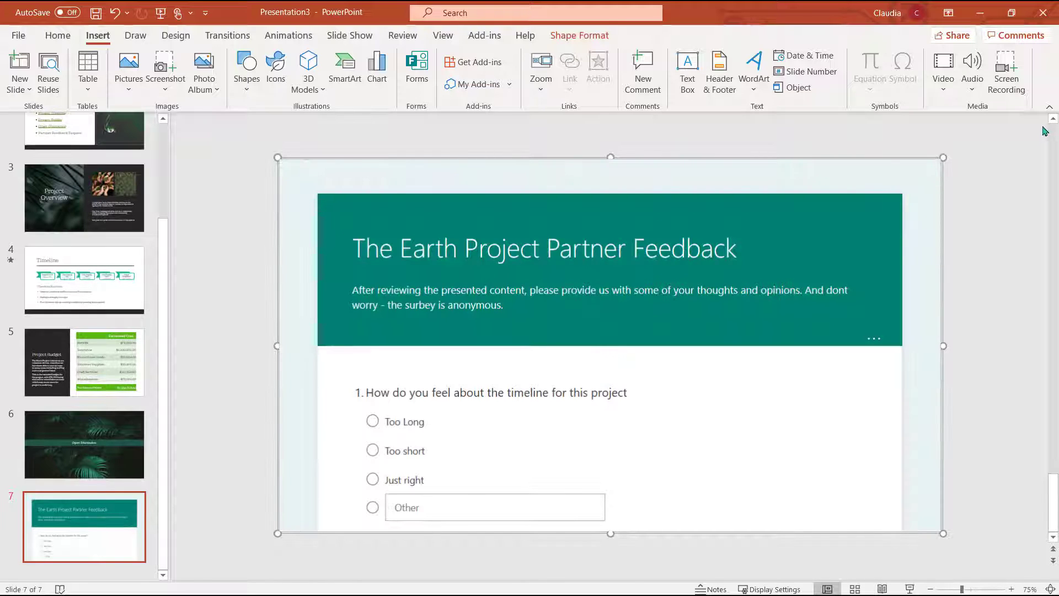
click(373, 479)
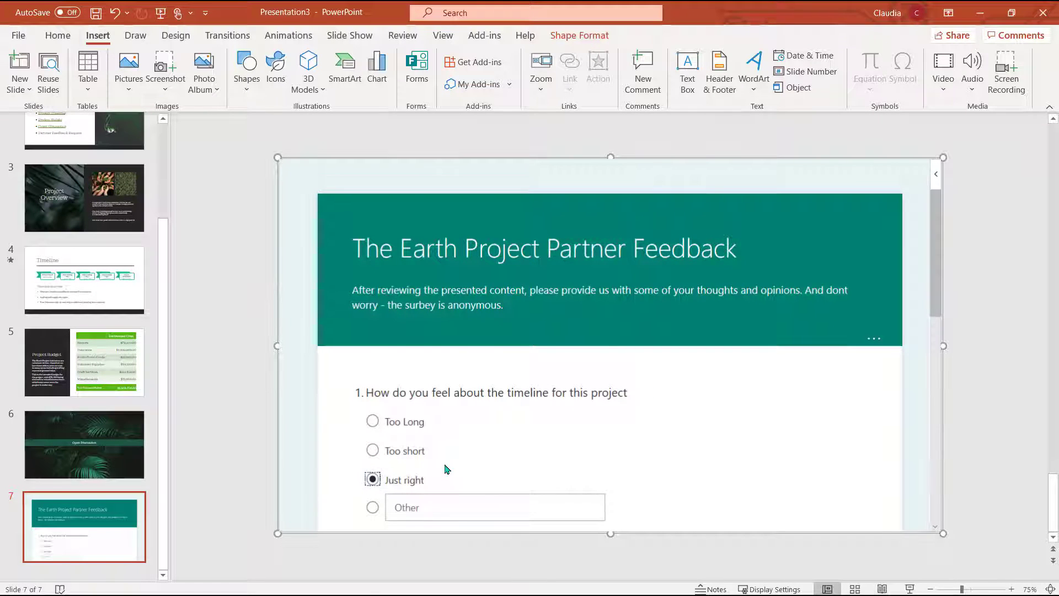
scroll(451, 469, down, 4)
click(373, 413)
scroll(375, 418, down, 2)
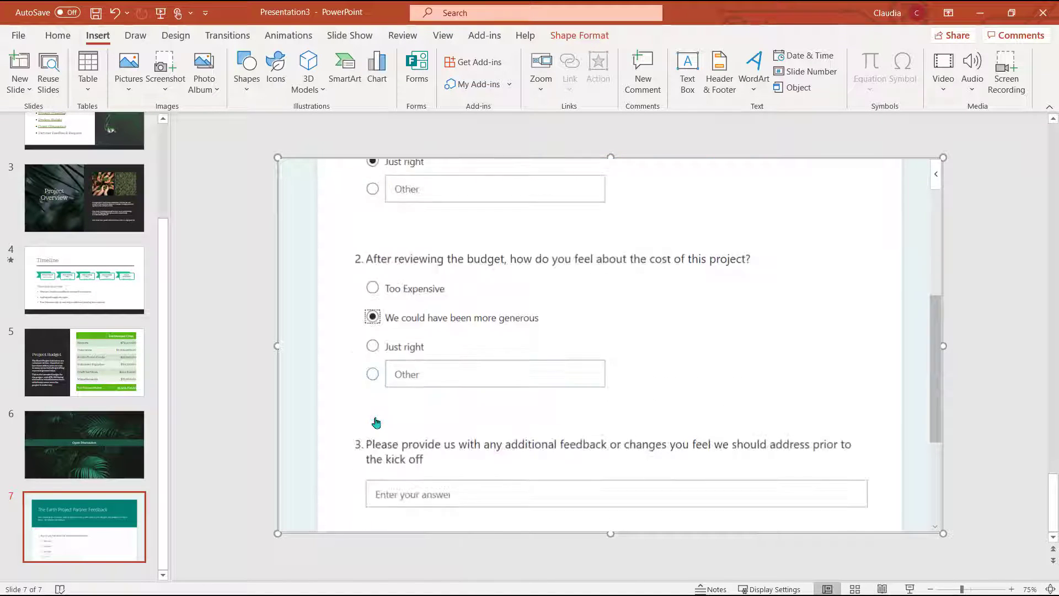
scroll(376, 423, down, 2)
Enter 'We need to ensure all partners logos are on the promo items' for question 3 and submit
click(402, 366)
text(We need to ensure all partners logos are on the promo items)
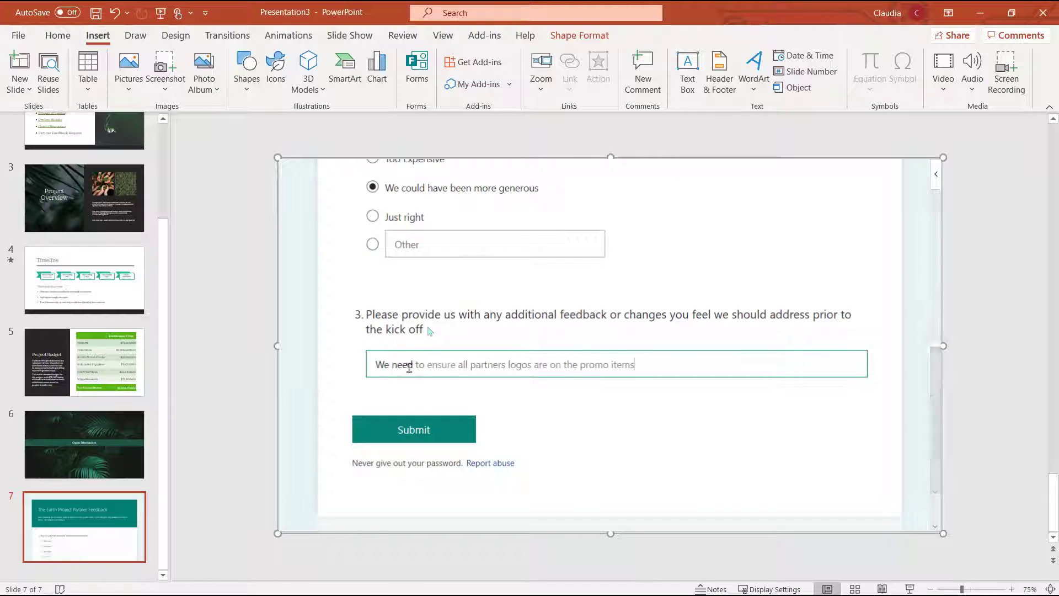
click(415, 429)
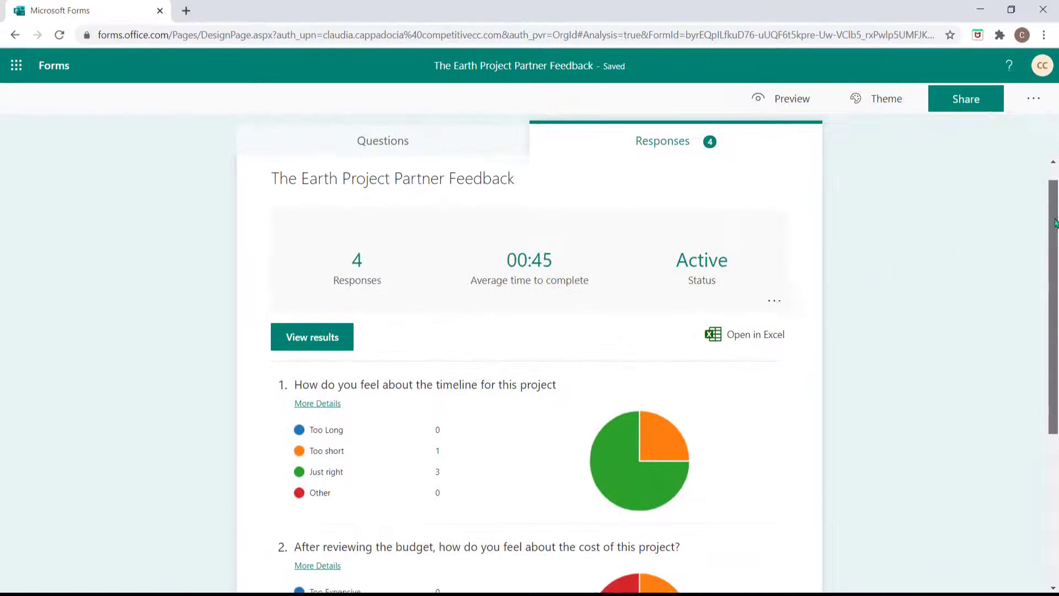
scroll(1058, 304, down, 3)
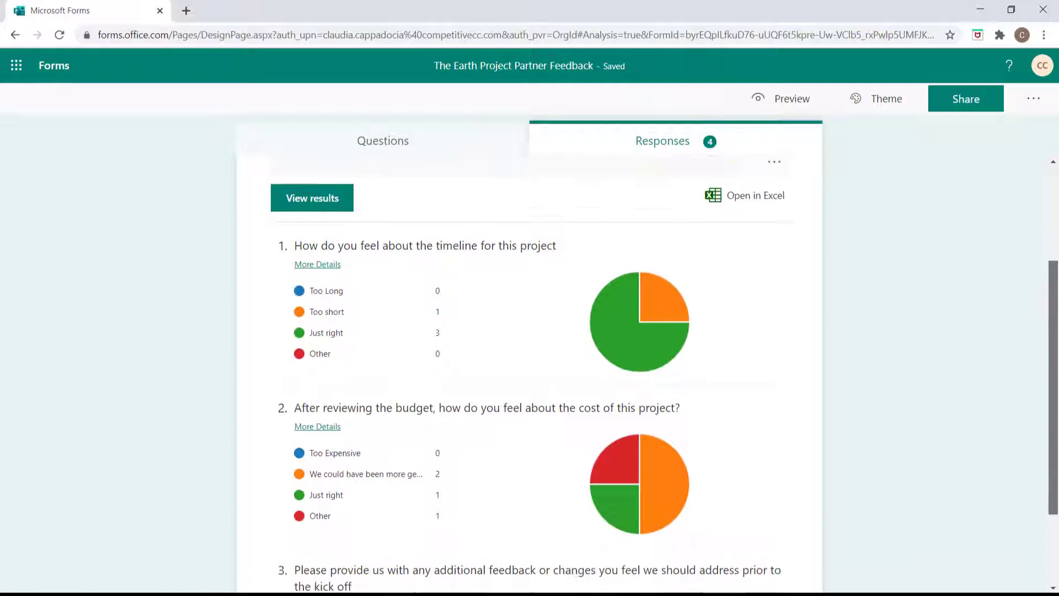
scroll(1058, 303, down, 2)
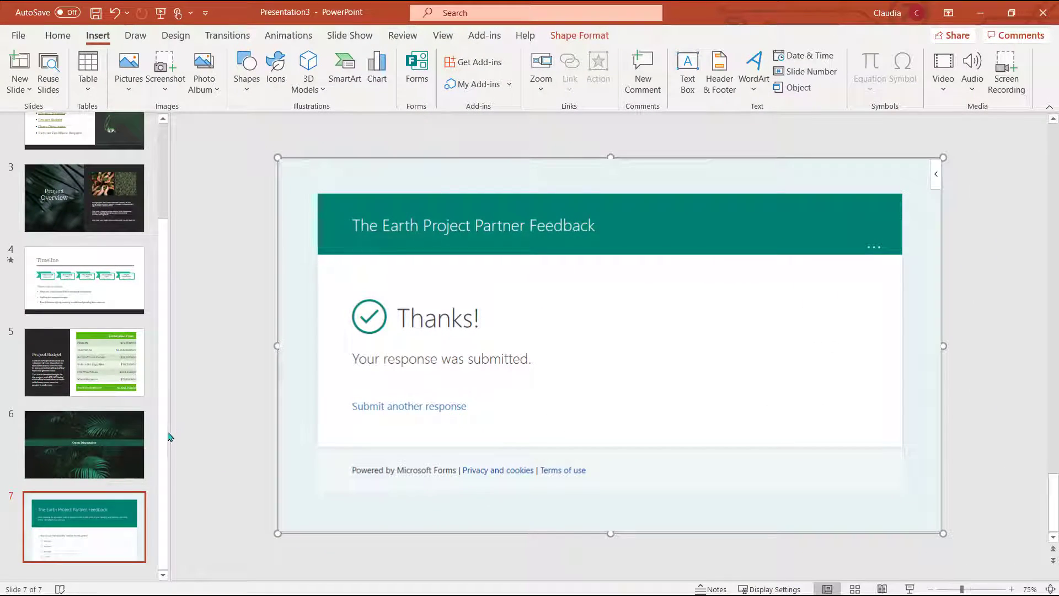
From the title slide, apply the Push transition with 01.00 duration to the slides
click(168, 438)
scroll(177, 395, up, 3)
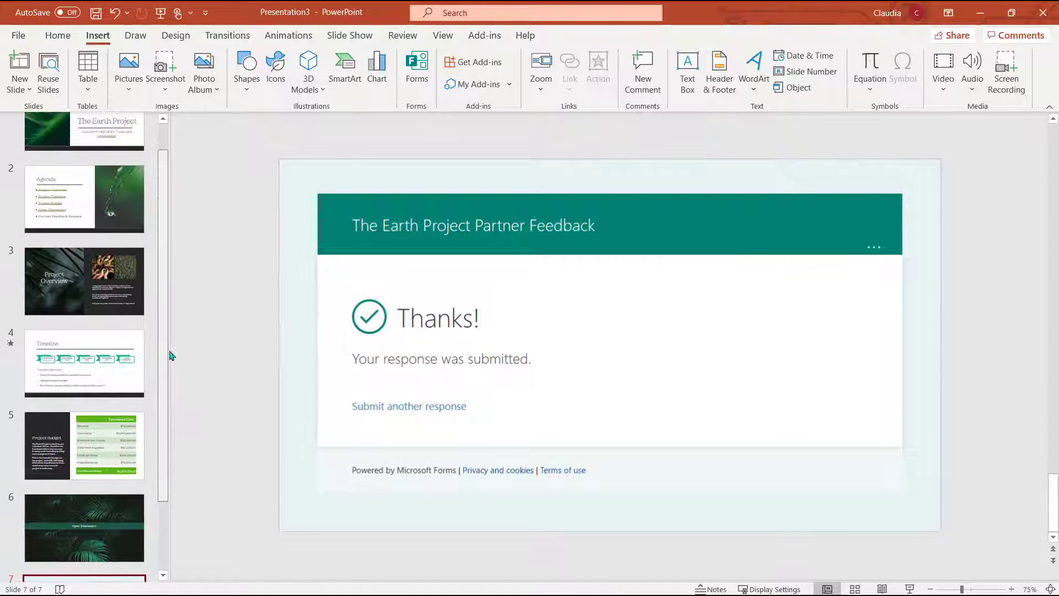
click(101, 180)
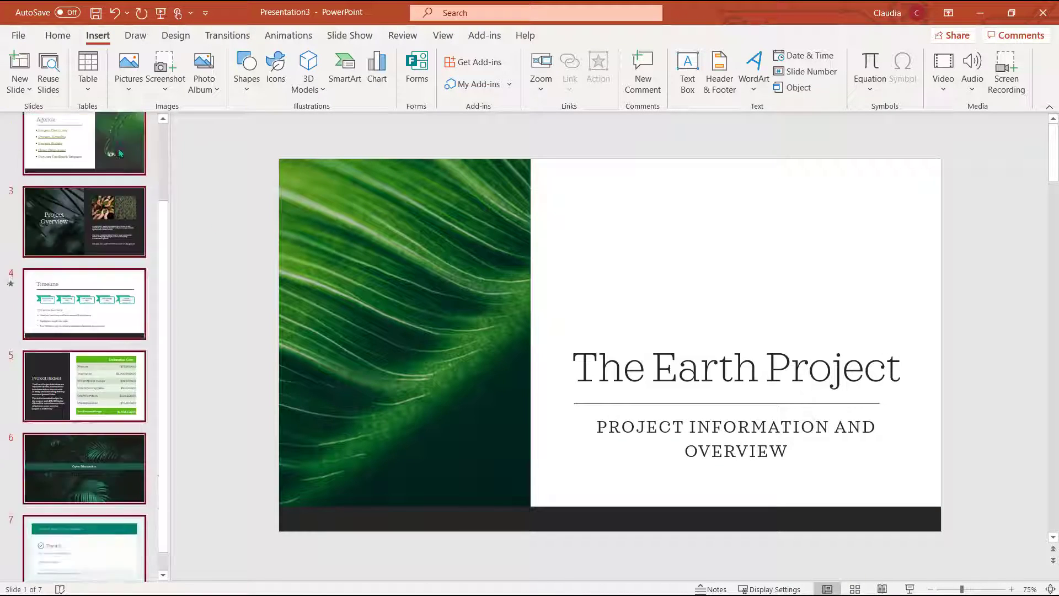
scroll(121, 153, down, 1)
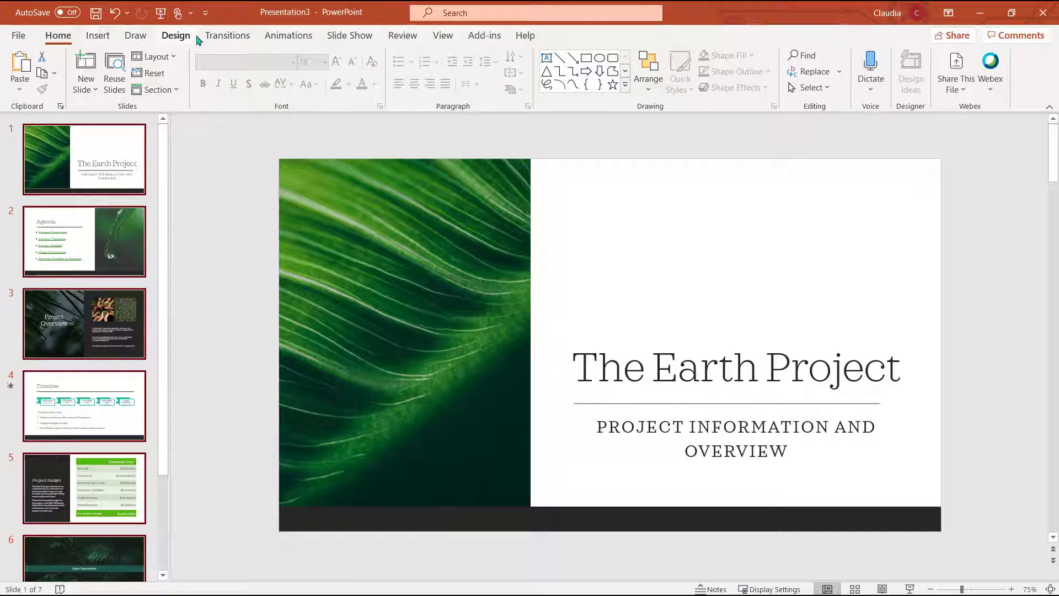
click(228, 37)
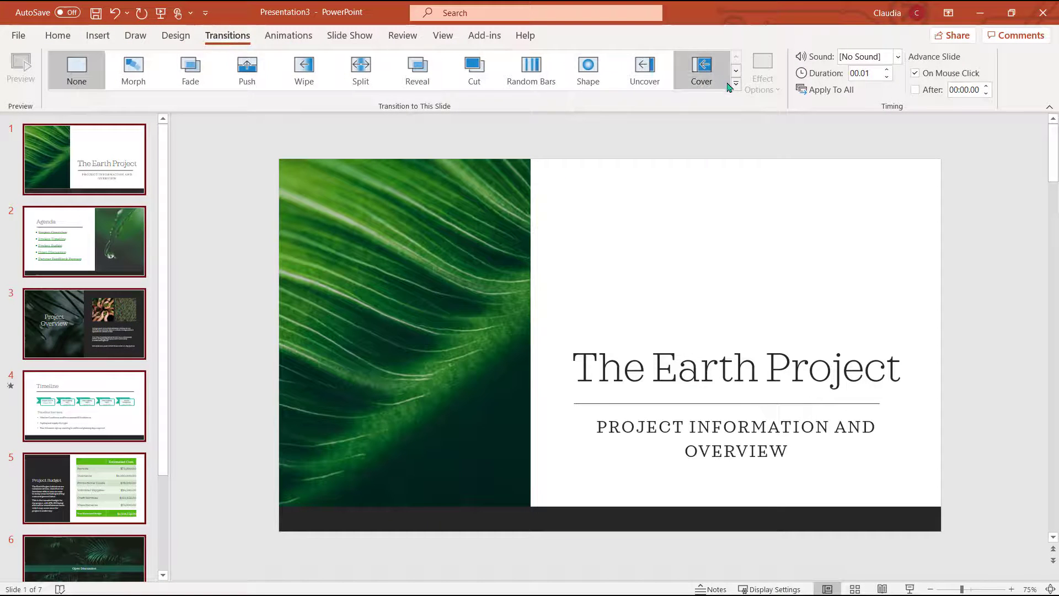
click(736, 83)
click(239, 89)
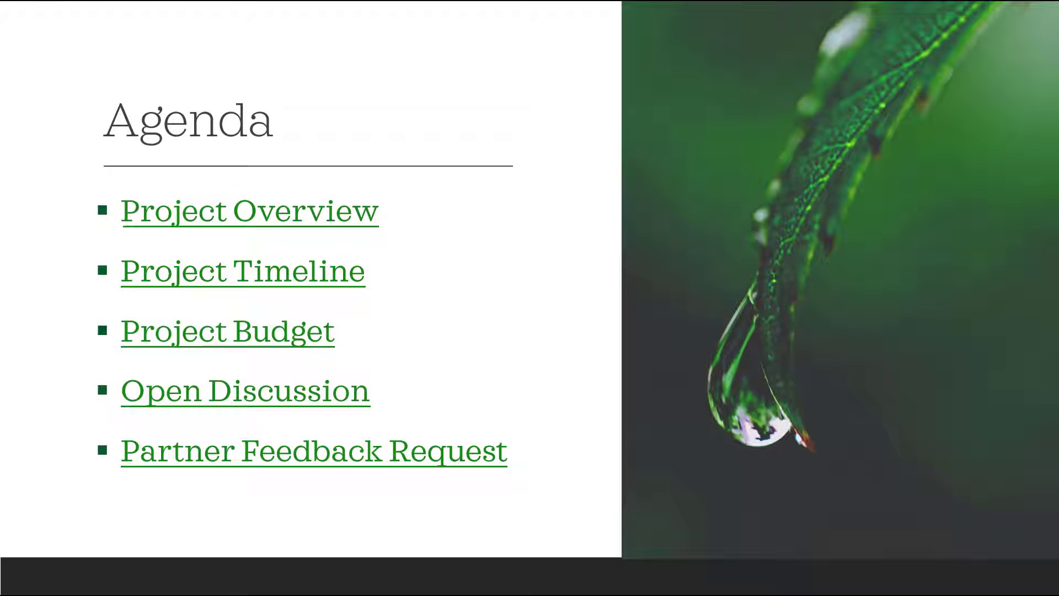
Advance the slide show past Agenda and Project Overview to the Open Discussion slide
key(Right)
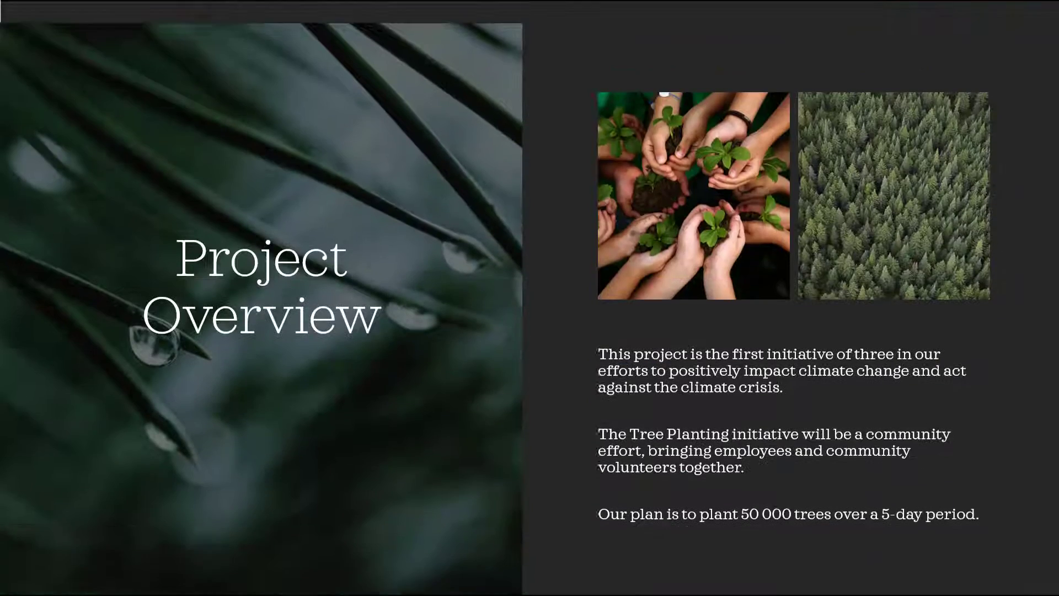
key(Right)
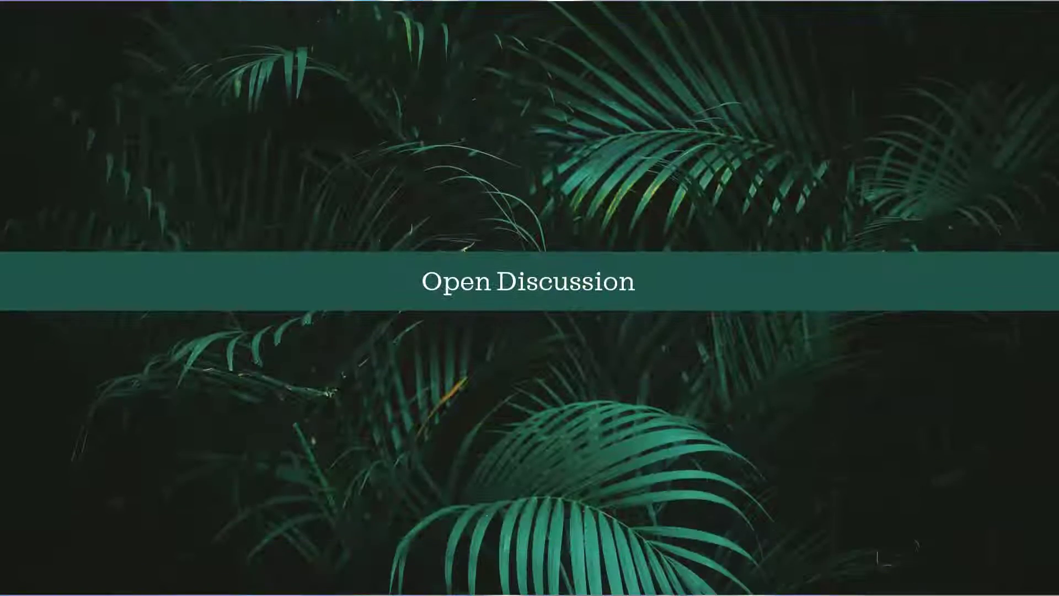
key(Right)
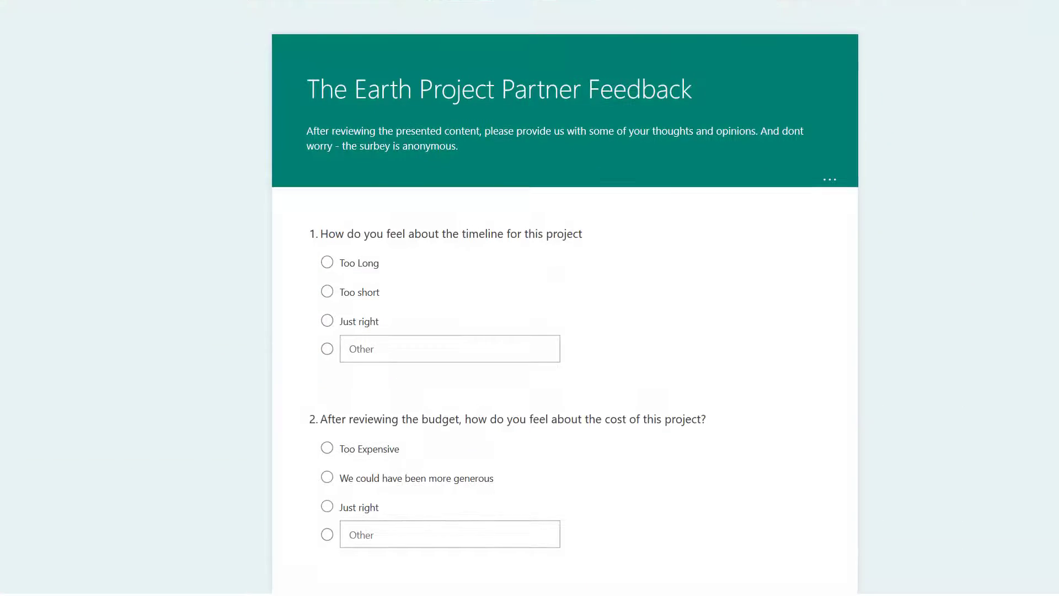